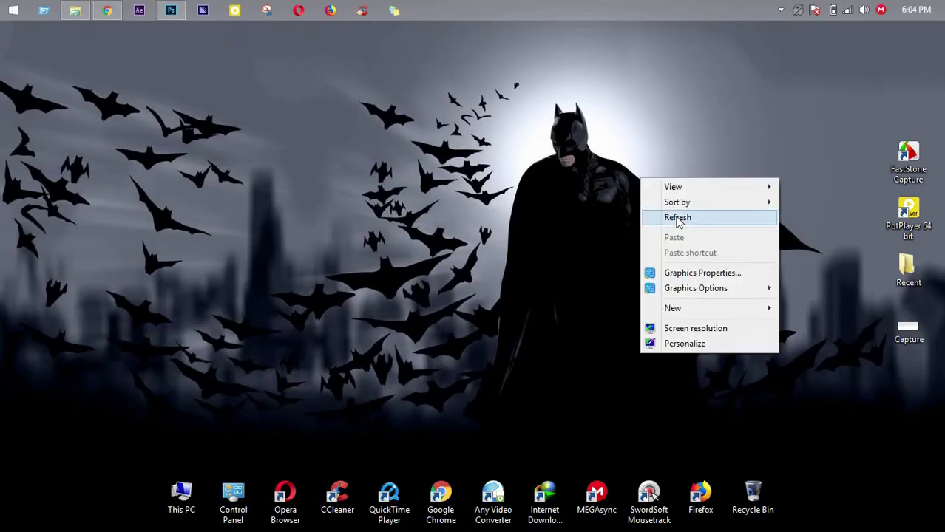
- Return to the Photoshop window showing the motocross photo and duplicate the Background into Layer 1
click(665, 218)
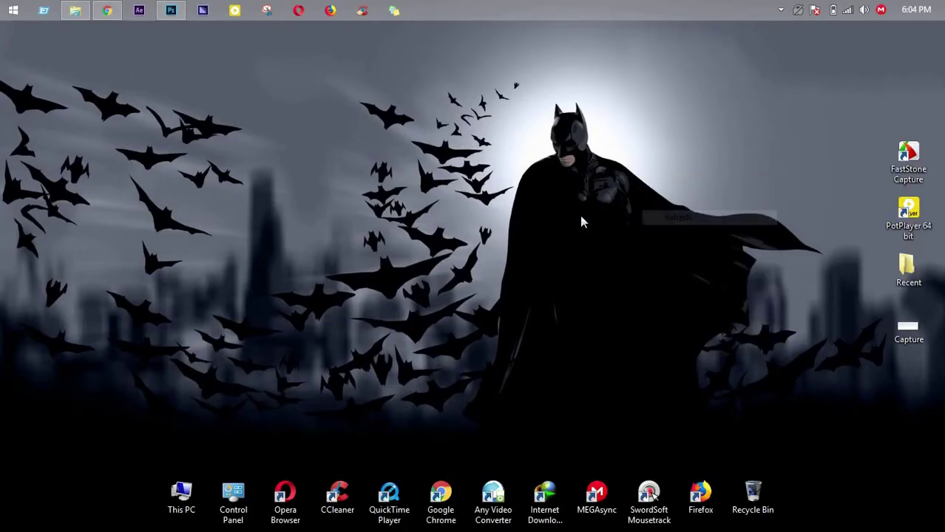
click(177, 13)
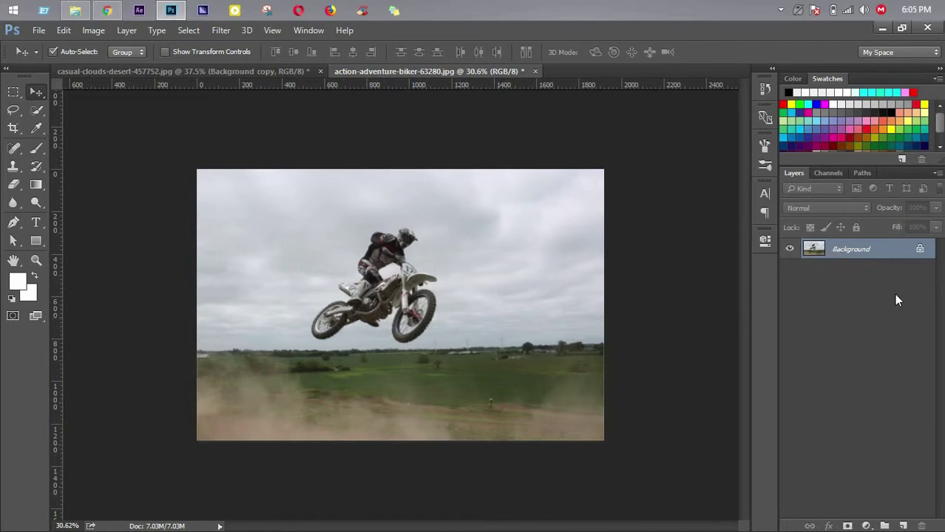
key(ctrl+j)
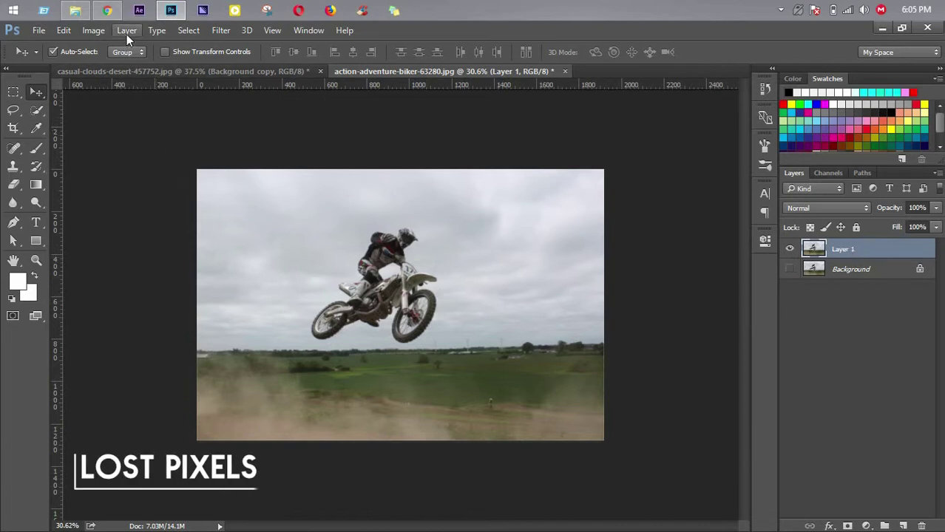
- Convert Layer 1 to black and white with Reds -16, Yellows 15, Greens 42, Cyans 17, Blues 87
click(93, 30)
mouse_move(114, 65)
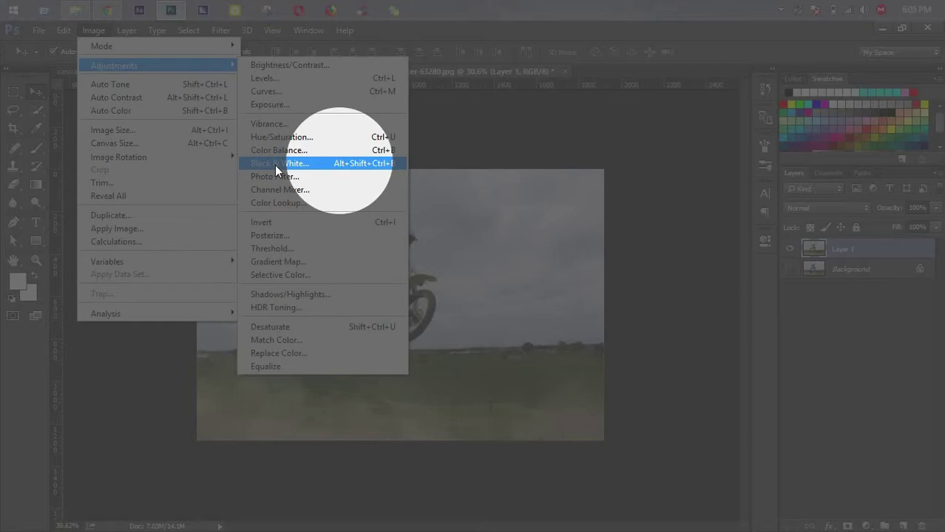
click(274, 165)
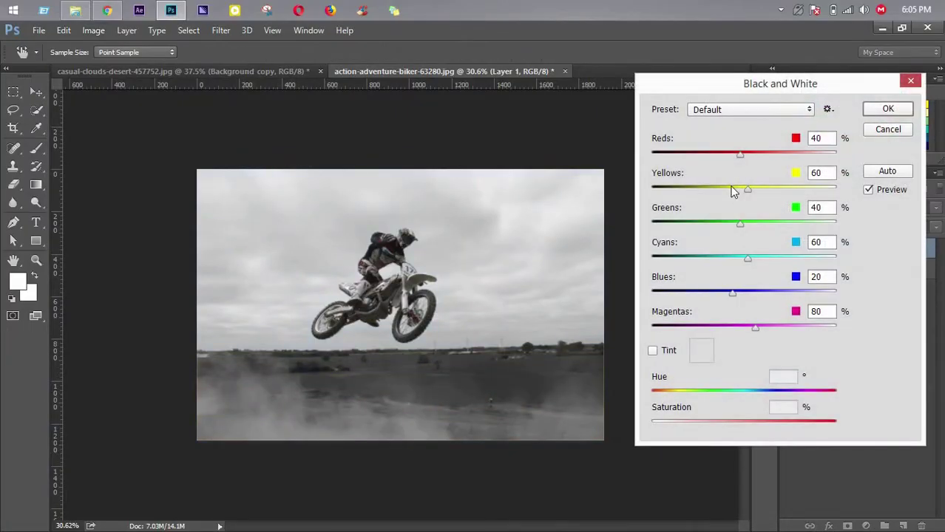
drag(739, 153, 718, 155)
drag(748, 189, 731, 190)
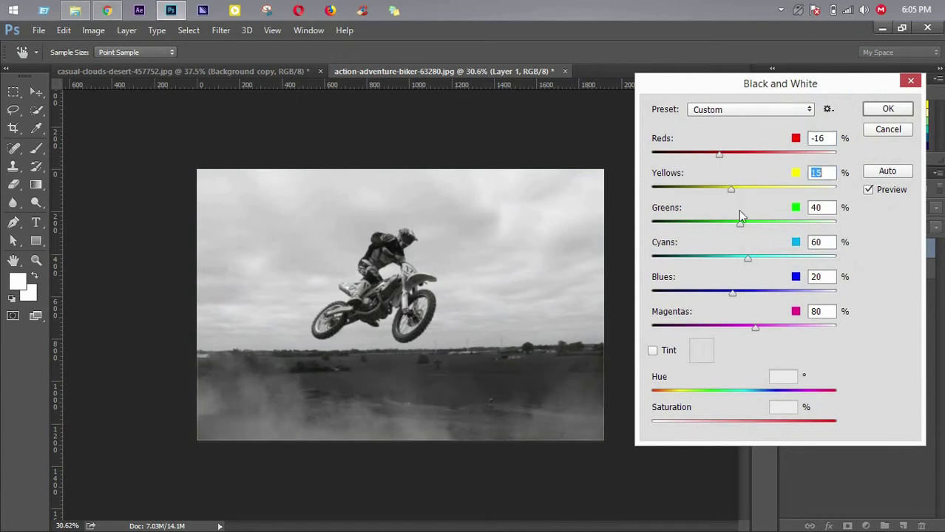
mouse_move(738, 225)
mouse_down()
mouse_move(761, 224)
mouse_move(743, 224)
mouse_up()
drag(747, 258, 731, 258)
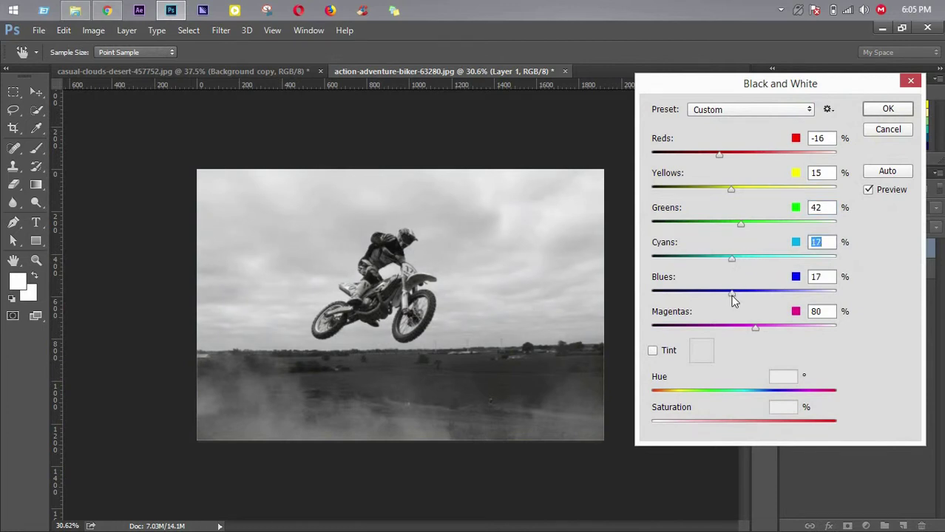
drag(723, 292, 757, 292)
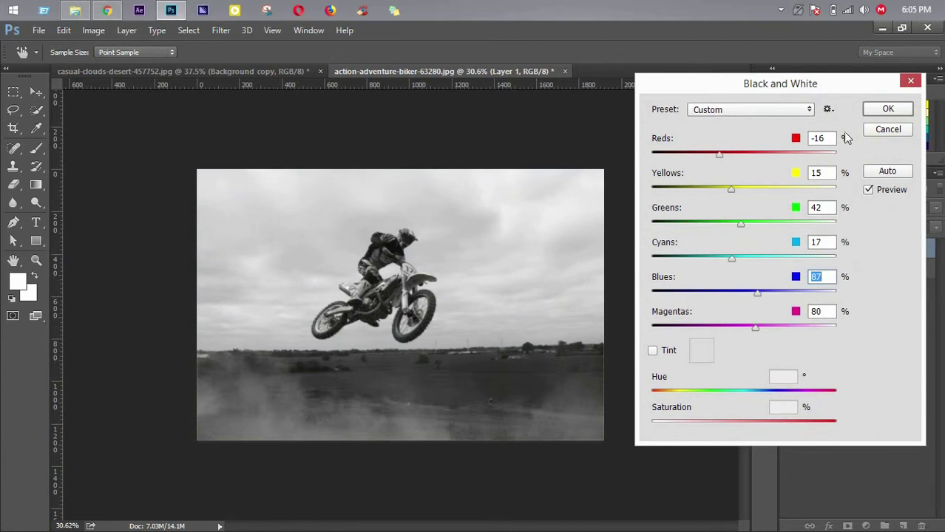
click(880, 111)
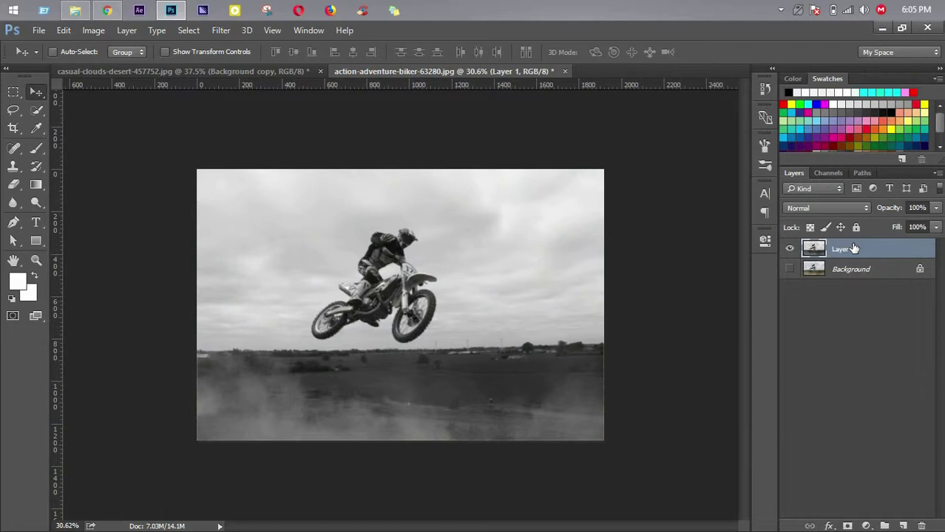
- Duplicate Layer 1 and uncheck the R channel in the copy's Blending Options
key(ctrl+j)
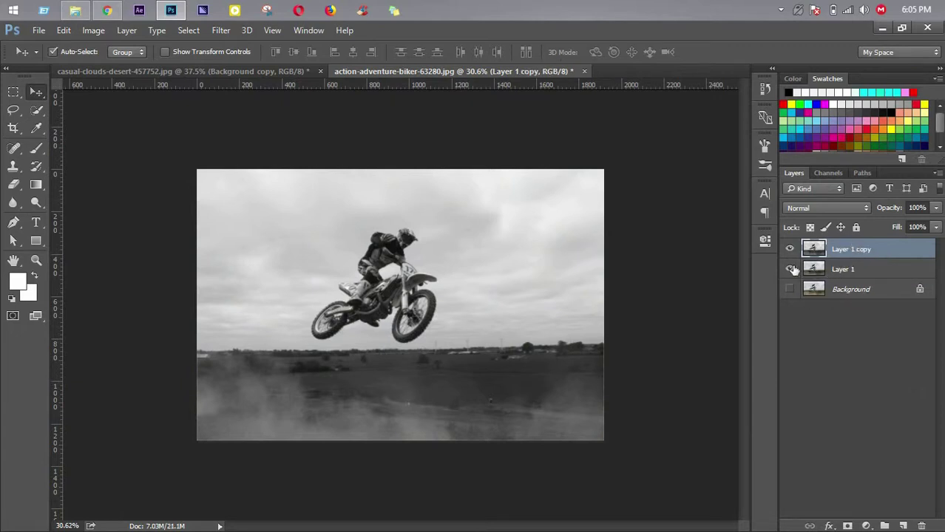
right_click(859, 253)
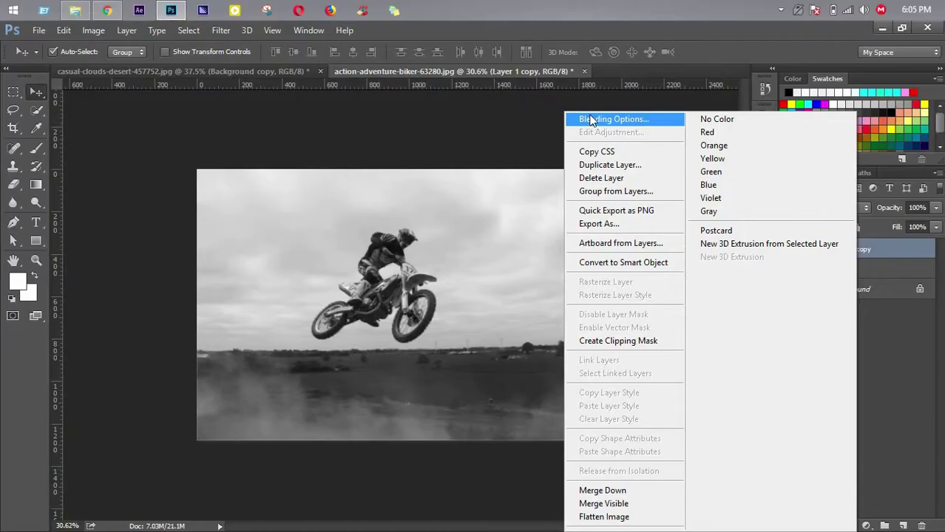
click(589, 121)
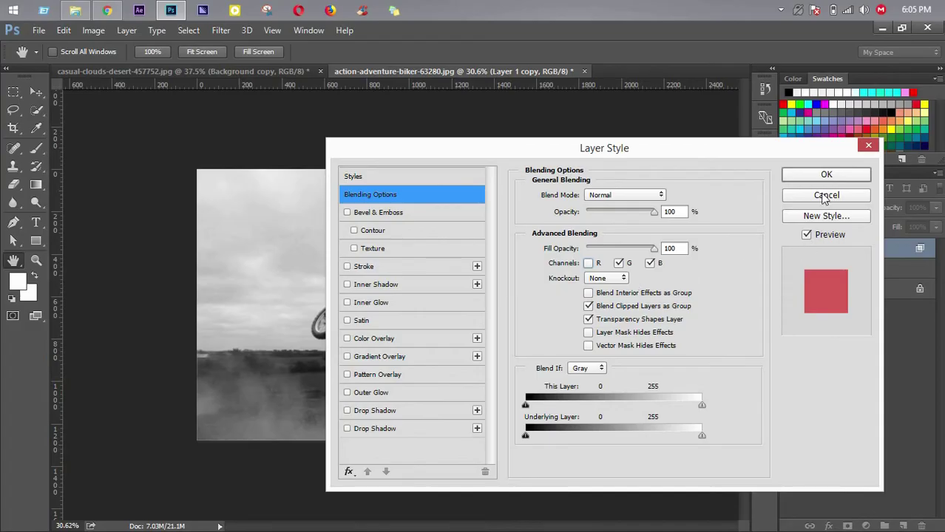
click(817, 176)
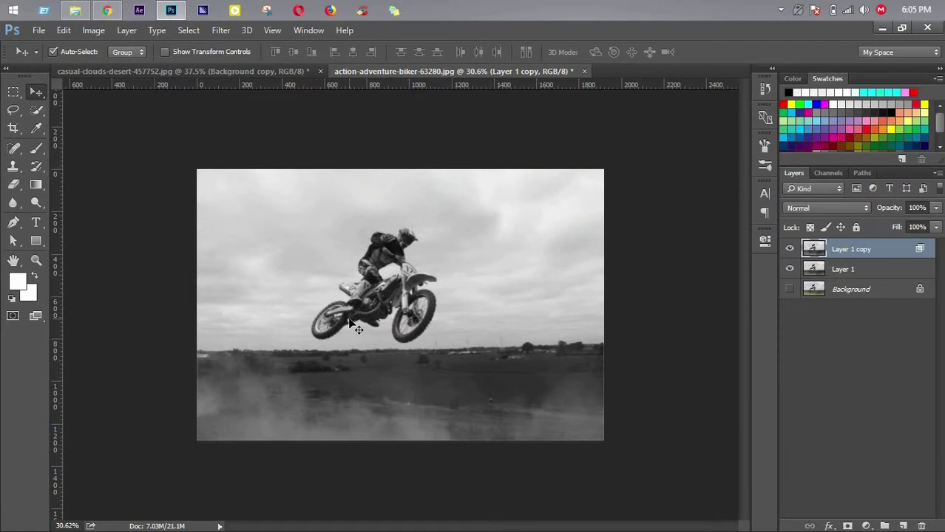
- Offset Layer 1 copy about 30 px right, checking the red/cyan fringe while zoomed in
drag(372, 320, 381, 318)
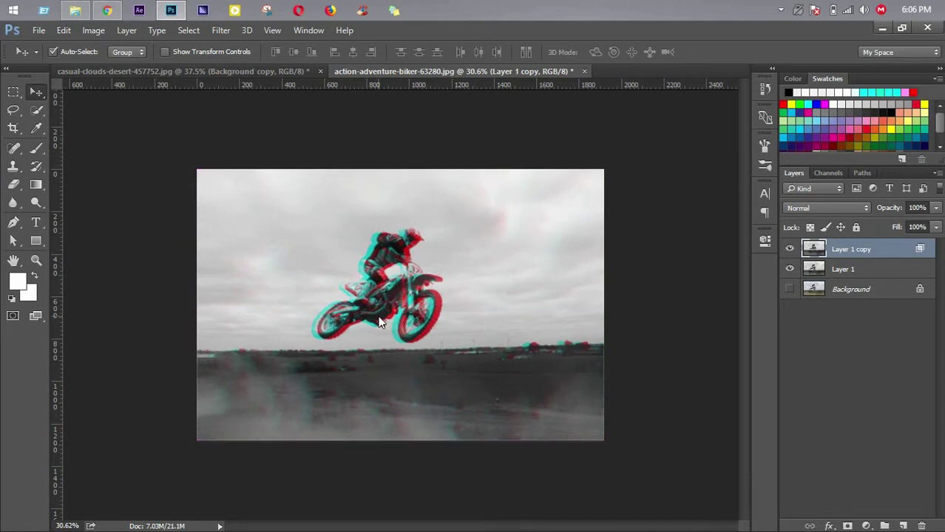
key(ctrl+plus)
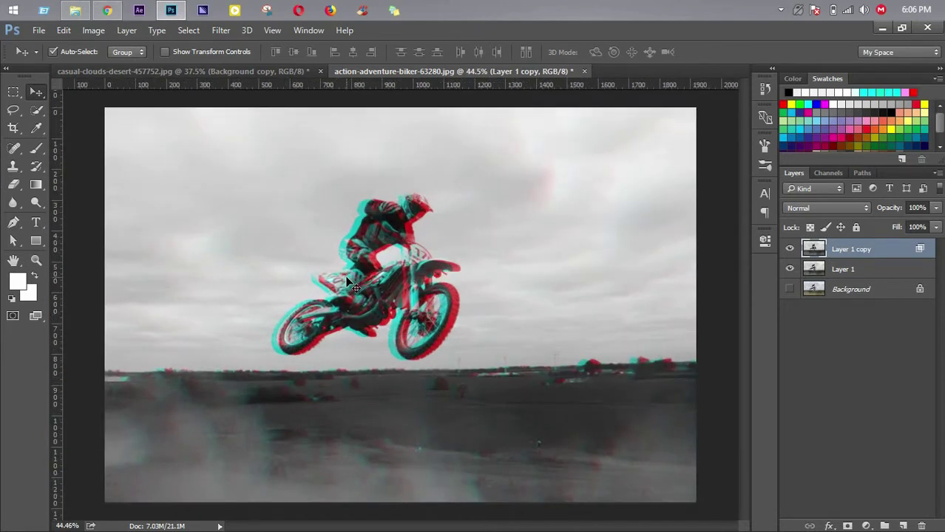
drag(347, 277, 346, 279)
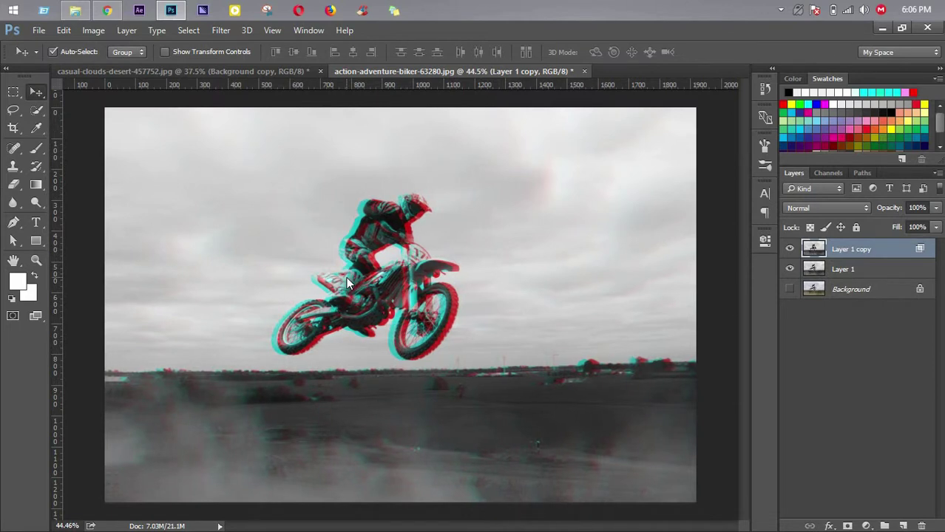
key(ctrl+minus)
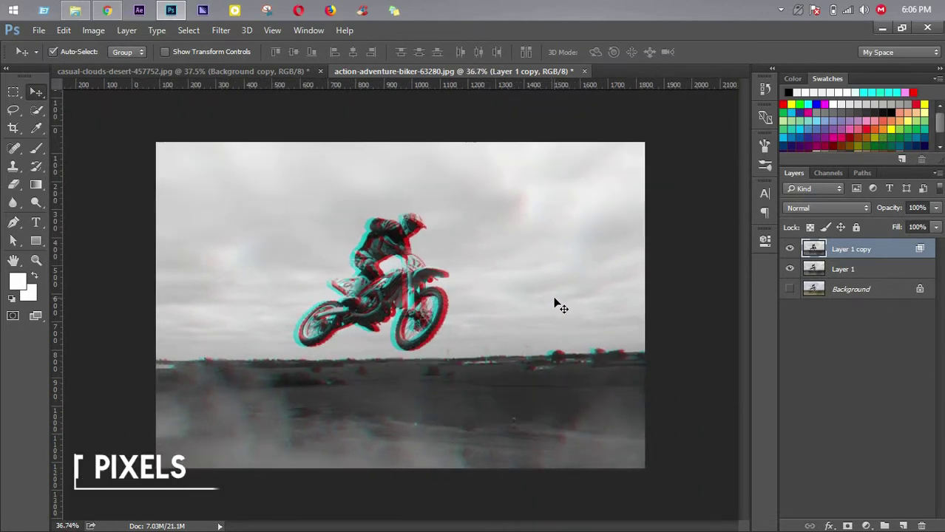
- Group both layers as Group 1, duplicate the group, and merge Group 1 copy into one layer
shift+click(828, 270)
key(ctrl+g)
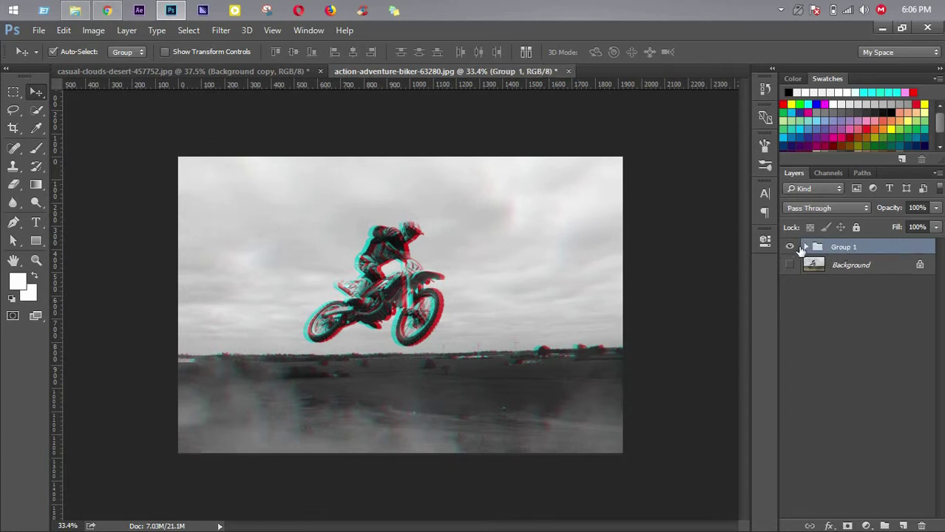
key(ctrl+j)
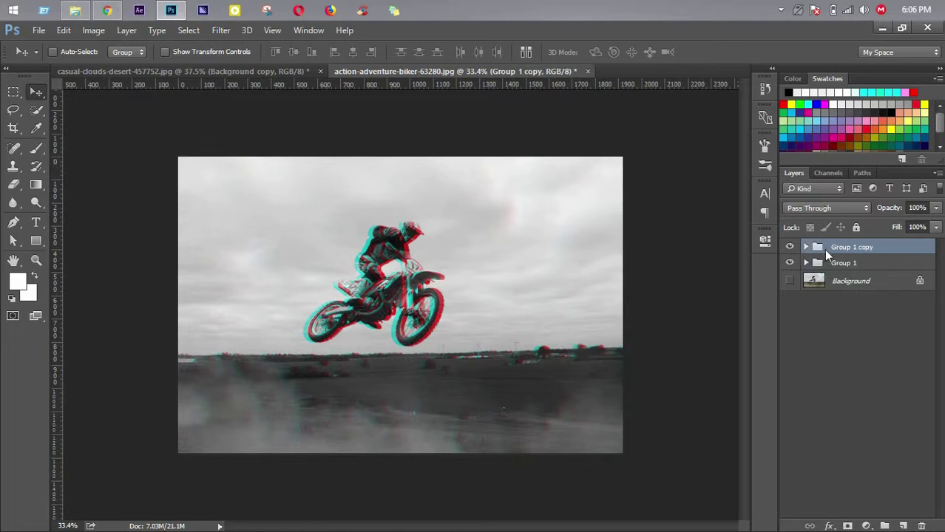
click(834, 263)
click(833, 246)
right_click(833, 245)
click(745, 399)
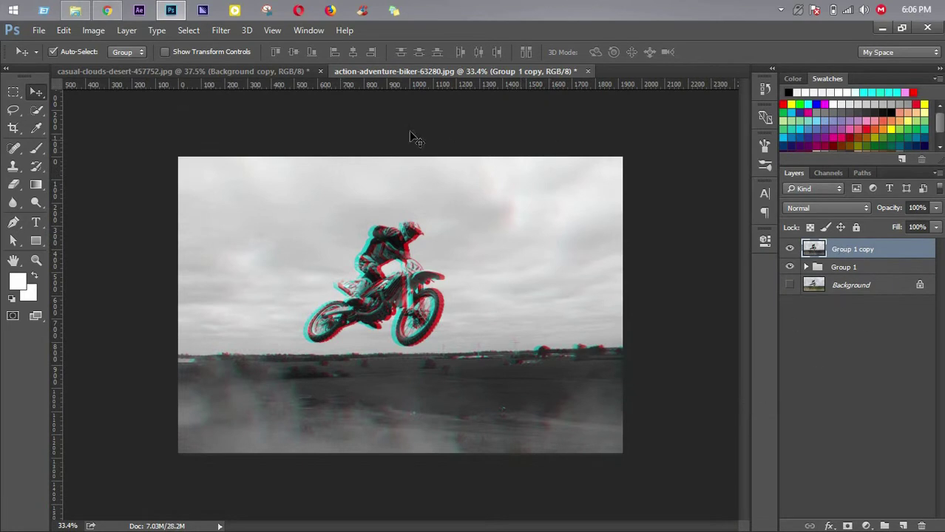
click(222, 31)
mouse_move(304, 183)
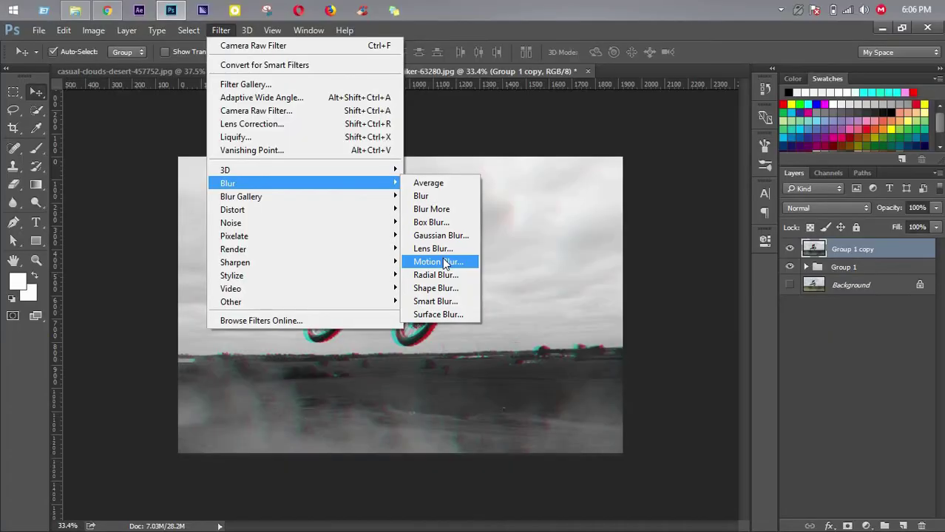
- Apply a Motion Blur at angle 0, distance about 41 px, to the merged Group 1 copy
click(446, 264)
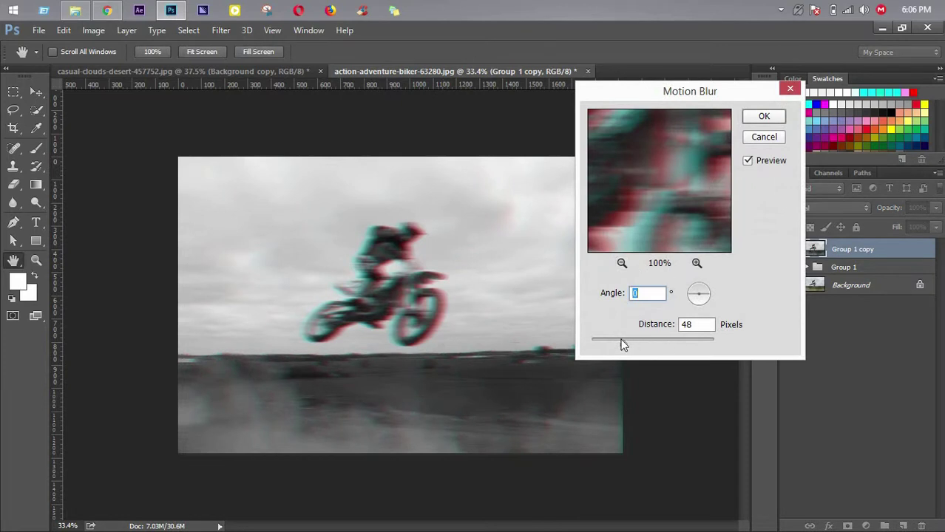
drag(640, 346, 617, 344)
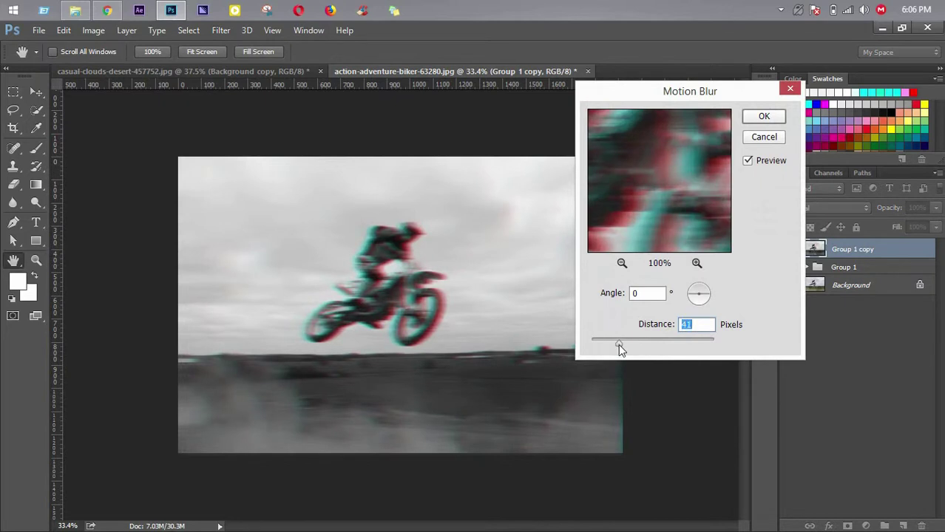
click(761, 117)
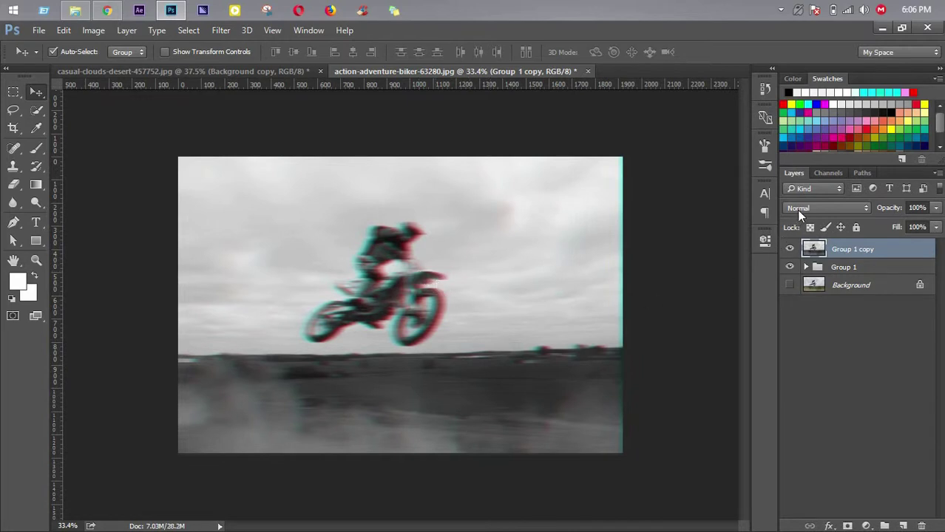
- Switch the blurred Group 1 copy to Overlay blend mode, then select Group 1
click(799, 211)
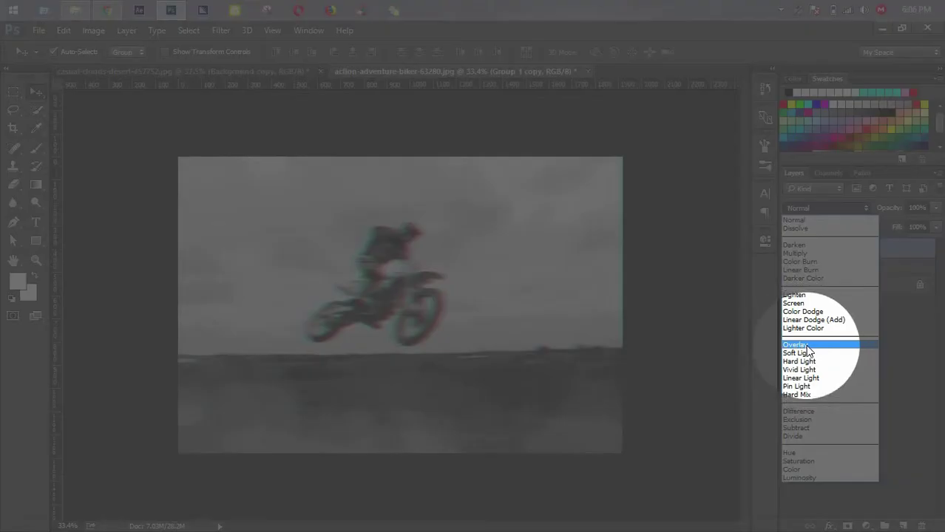
click(808, 346)
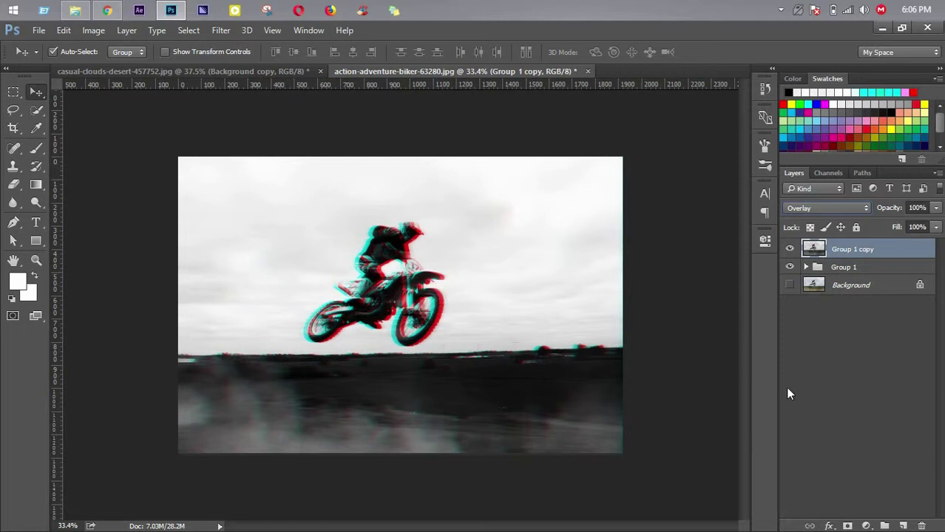
click(829, 361)
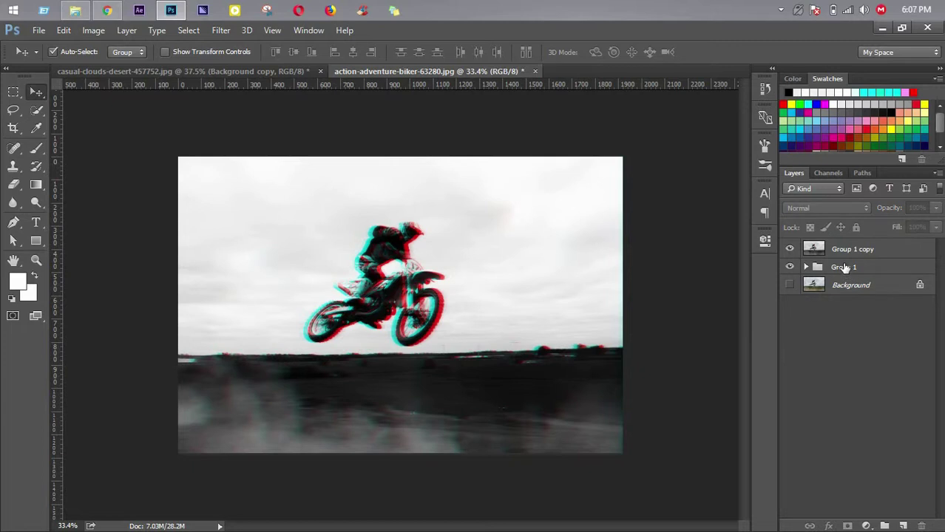
click(844, 268)
ctrl+click(851, 254)
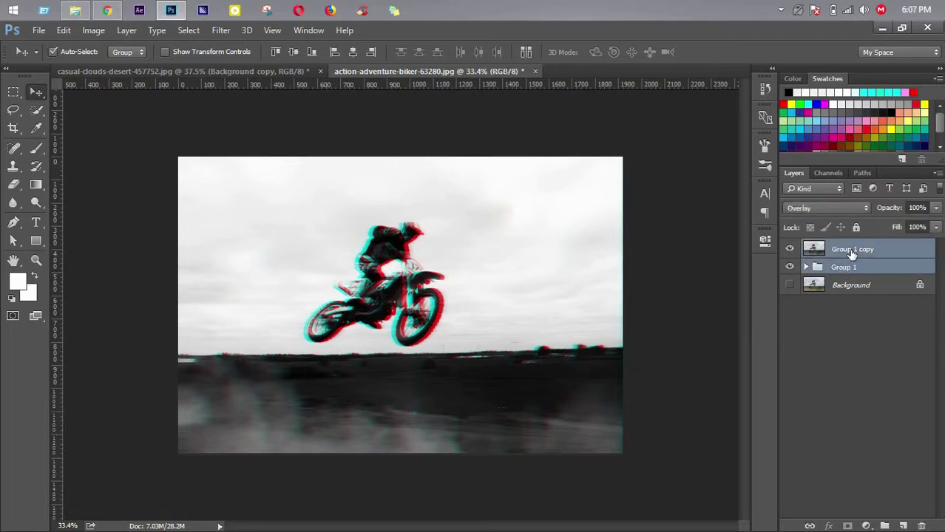
key(ctrl+g)
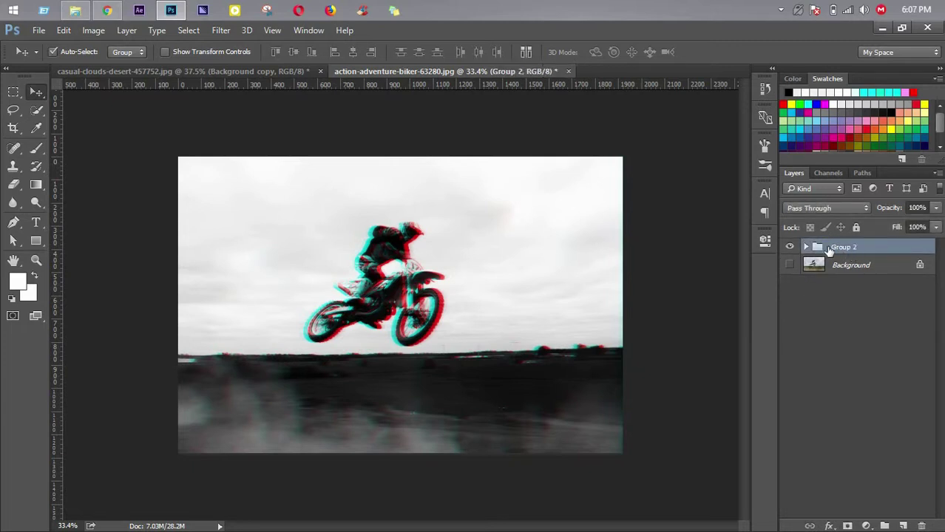
key(ctrl+j)
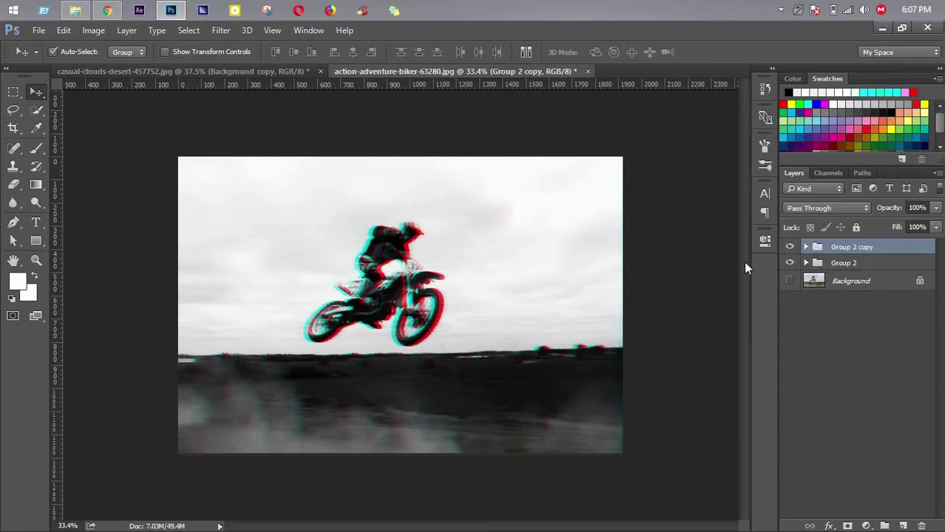
scroll(337, 244, up, 3)
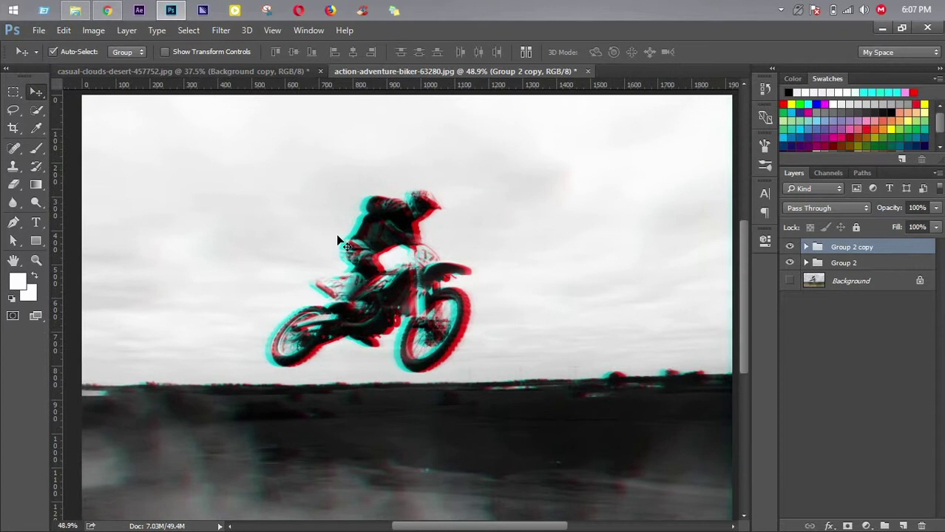
scroll(363, 282, up, 1)
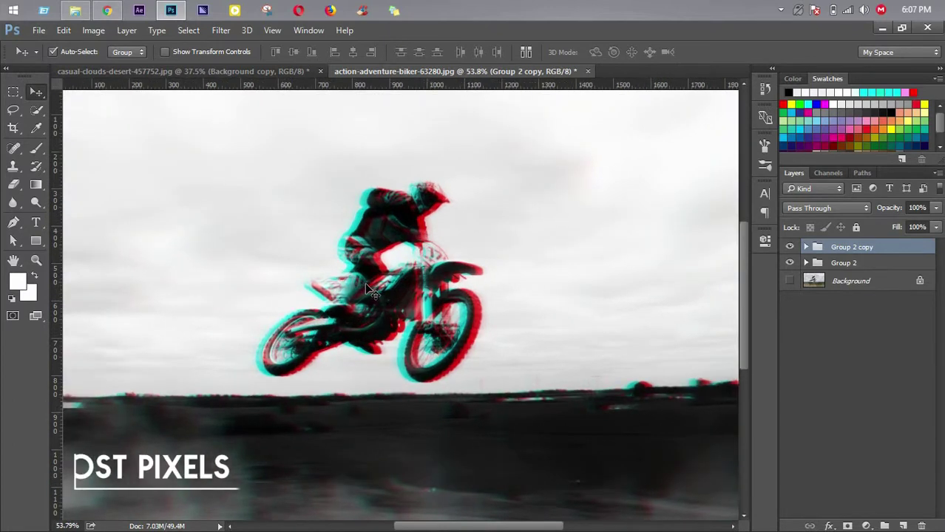
scroll(365, 282, up, 2)
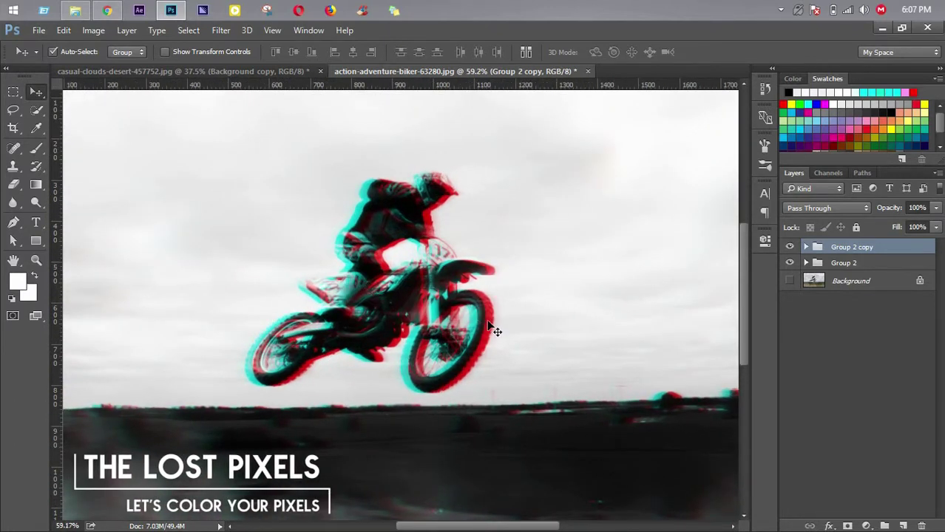
scroll(493, 327, down, 1)
scroll(491, 327, down, 2)
key(ctrl+0)
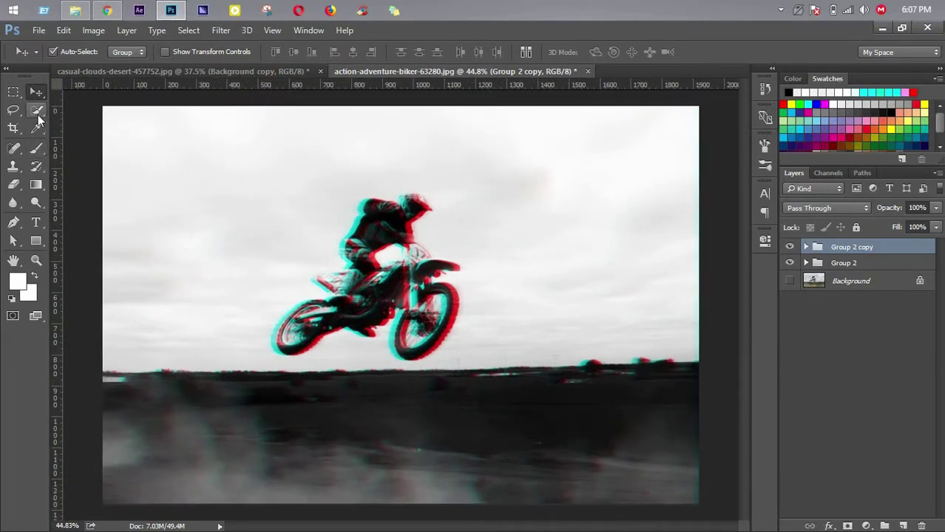
- Choose the Rectangular Marquee tool and merge Group 2 copy into a single flattened layer
click(14, 91)
scroll(348, 155, up, 1)
scroll(431, 161, up, 1)
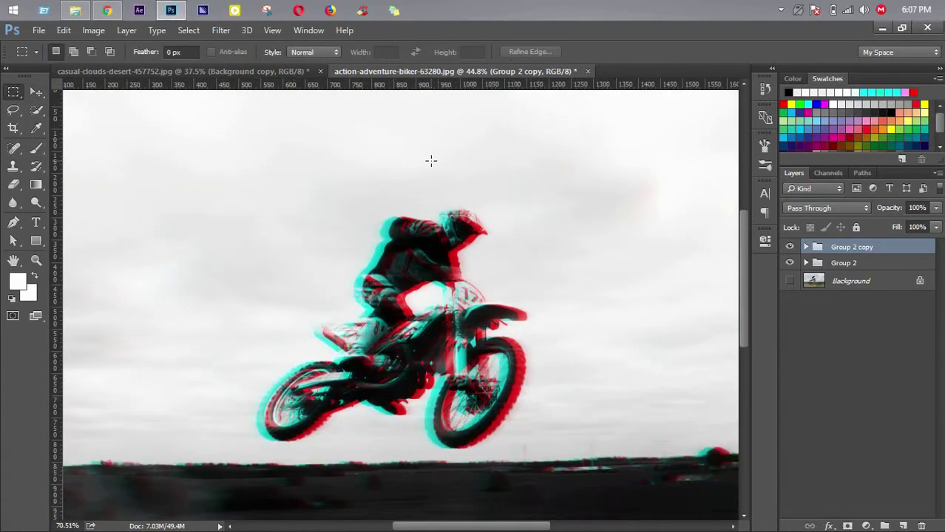
scroll(451, 185, up, 1)
scroll(472, 209, up, 1)
scroll(484, 226, up, 1)
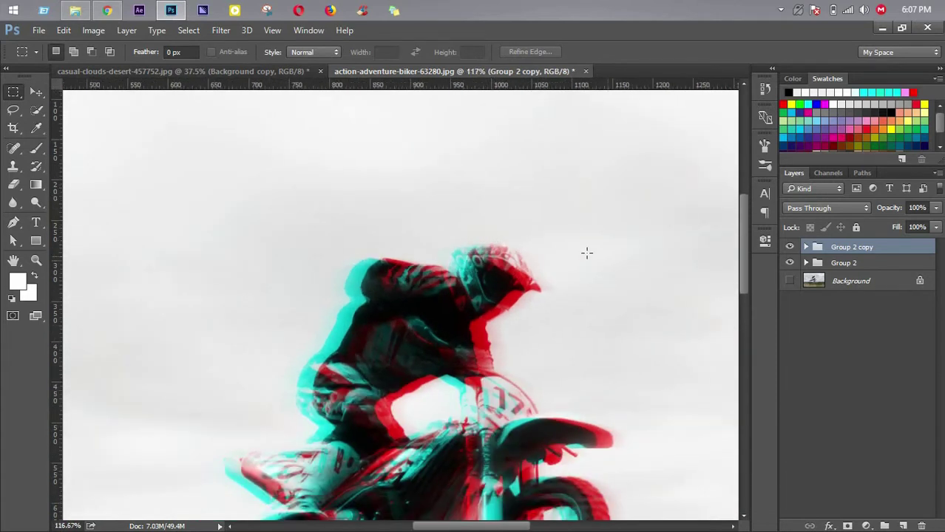
right_click(821, 249)
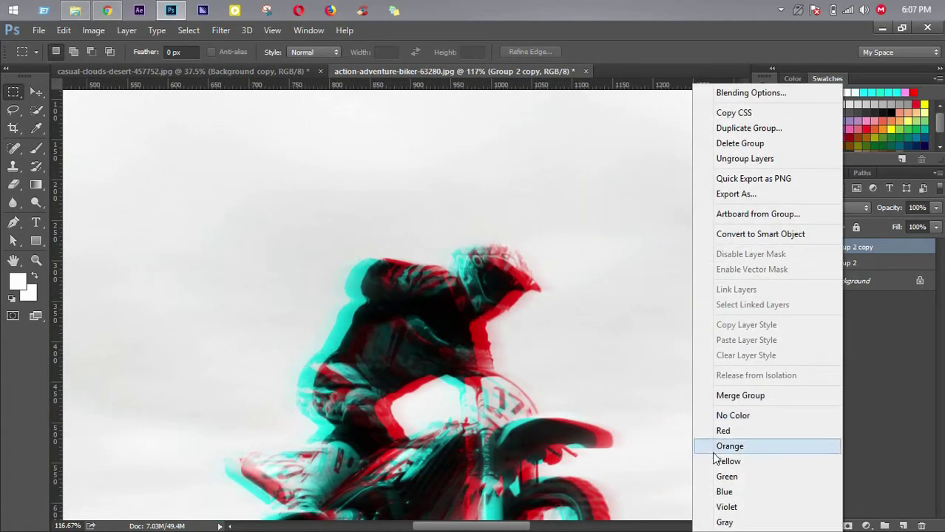
click(762, 397)
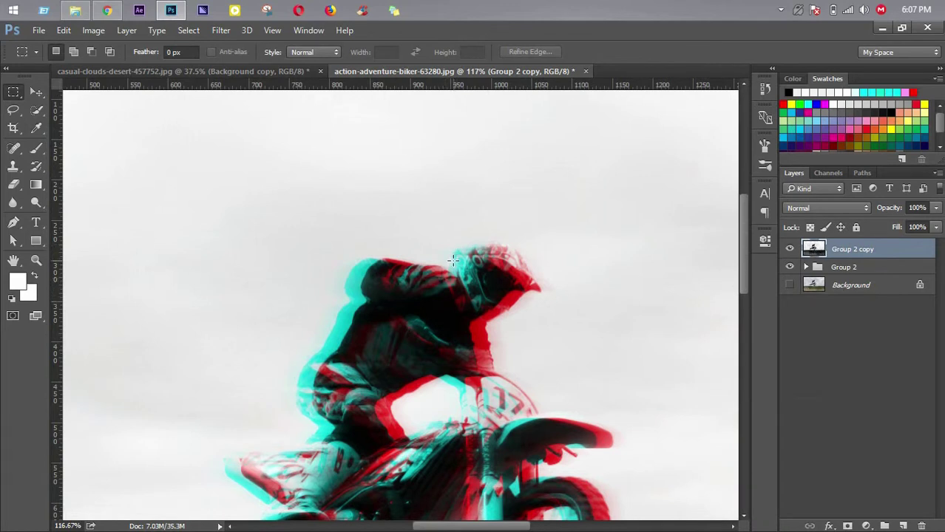
- Offset a helmet-top strip to the right and a long strip across the rider about 17 px left
drag(434, 253, 547, 260)
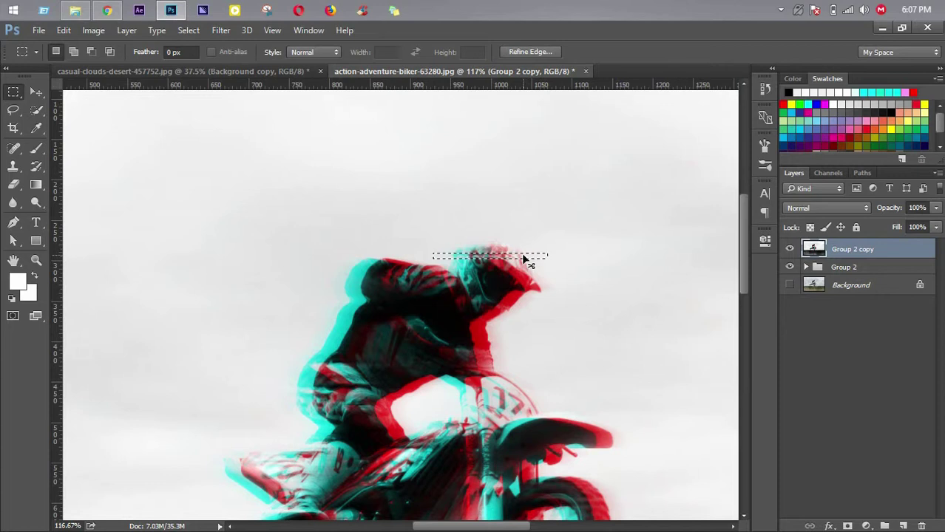
drag(523, 259, 544, 260)
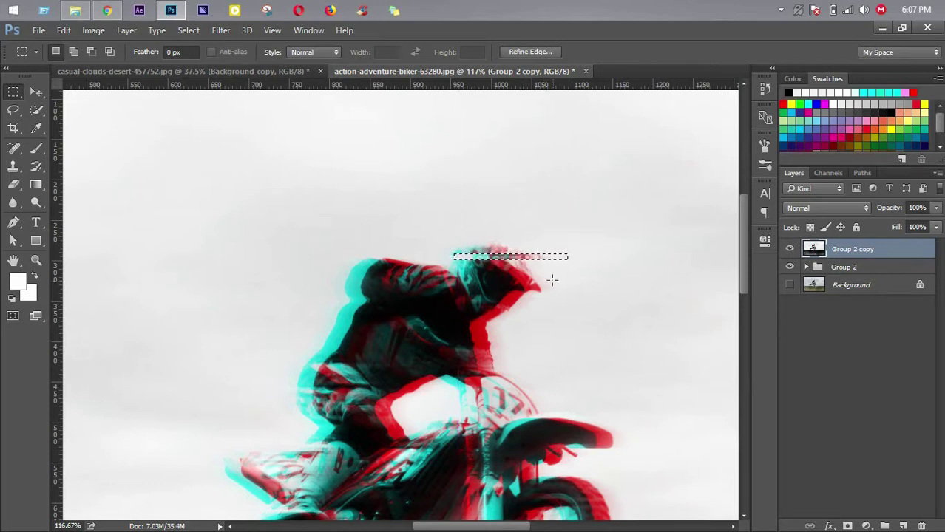
key(ctrl+d)
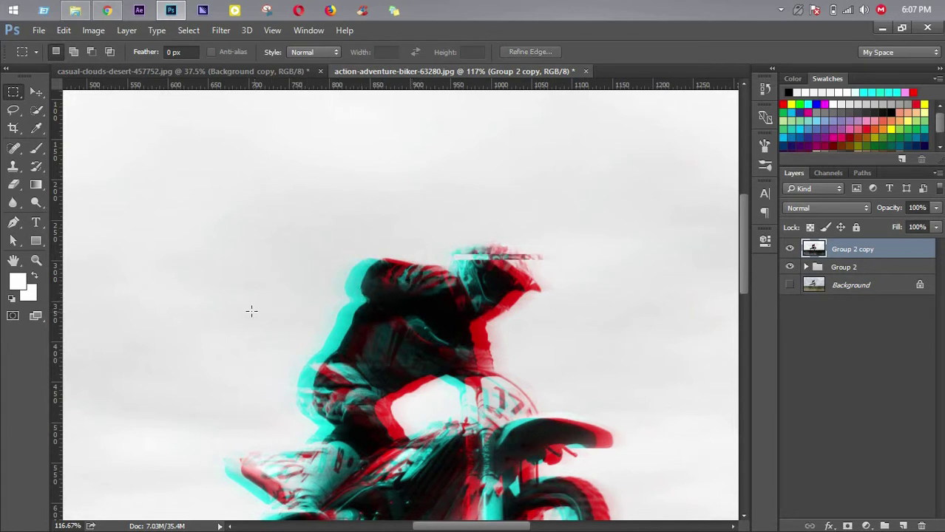
drag(245, 309, 665, 314)
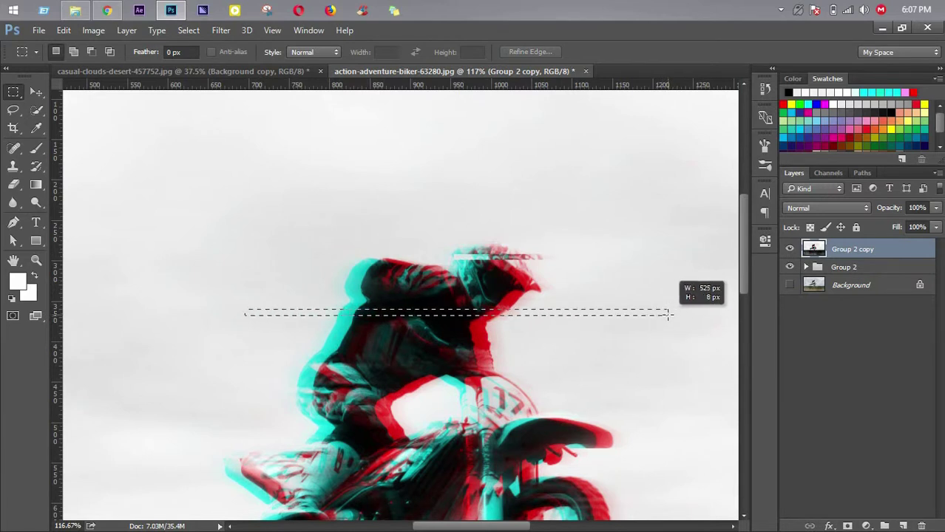
drag(665, 314, 669, 316)
drag(304, 317, 286, 317)
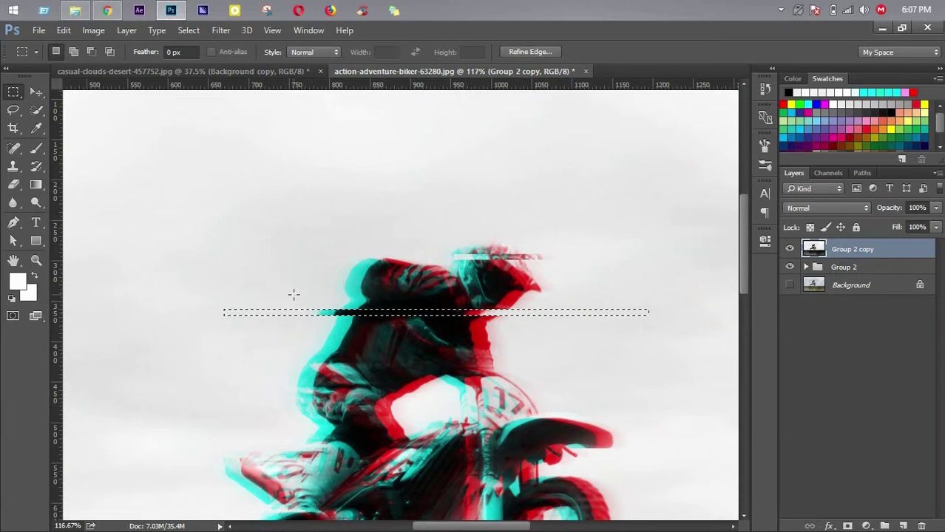
- Slice a thin strip across the helmet and shift it about 23 px right
drag(294, 276, 573, 280)
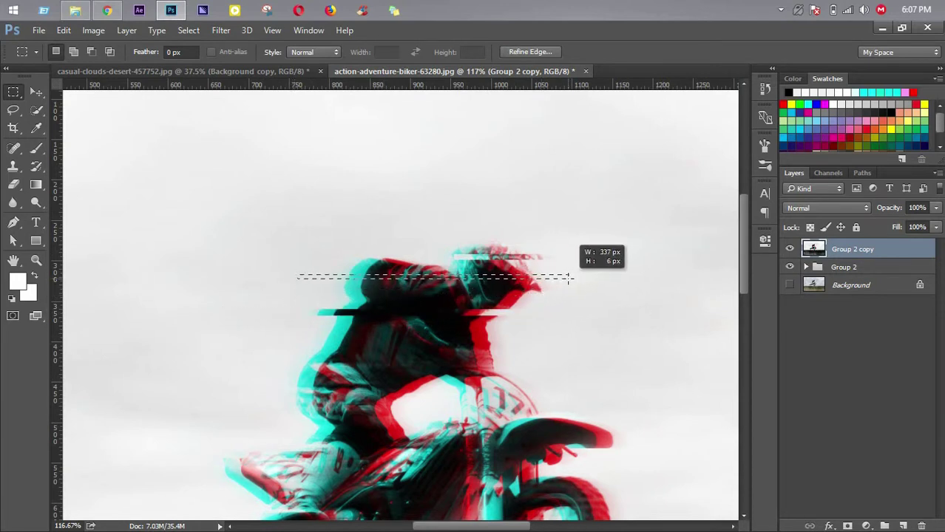
mouse_move(573, 279)
mouse_down()
mouse_move(599, 280)
mouse_move(419, 295)
mouse_up()
drag(320, 298, 322, 304)
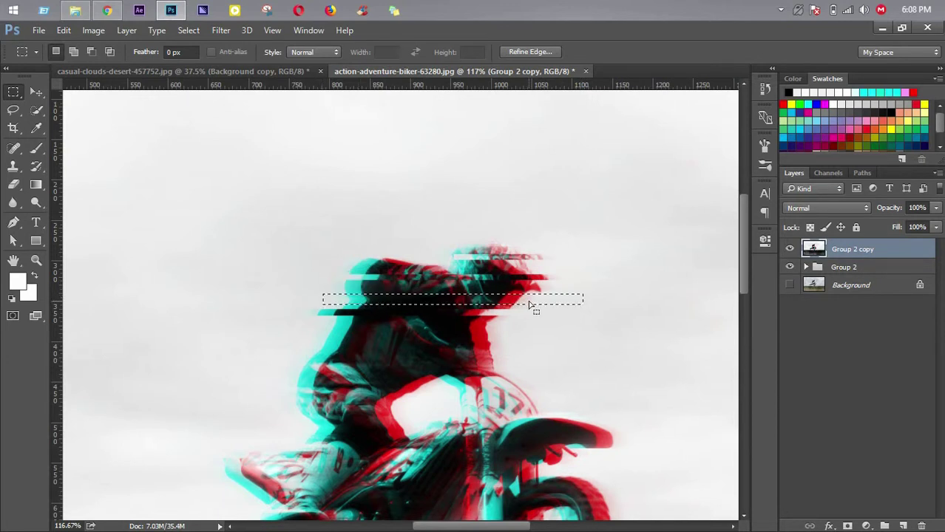
drag(530, 302, 546, 303)
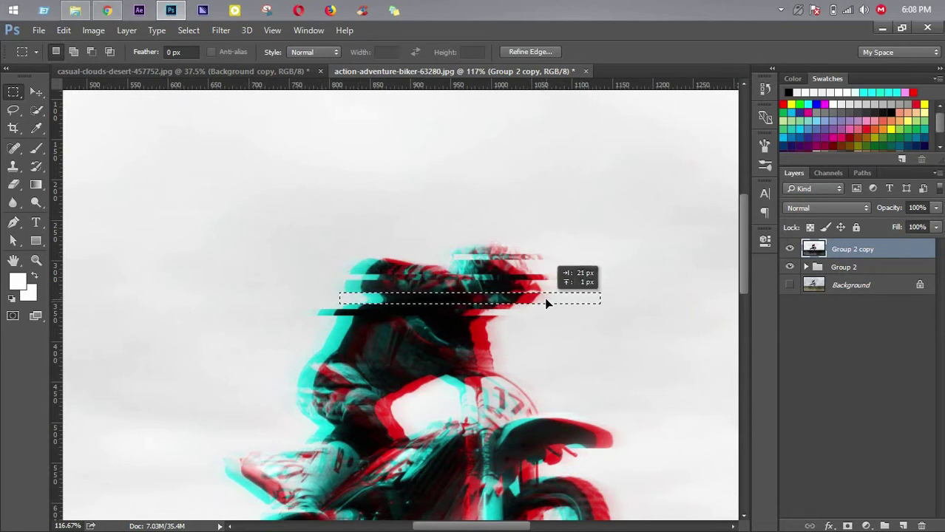
scroll(557, 358, down, 2)
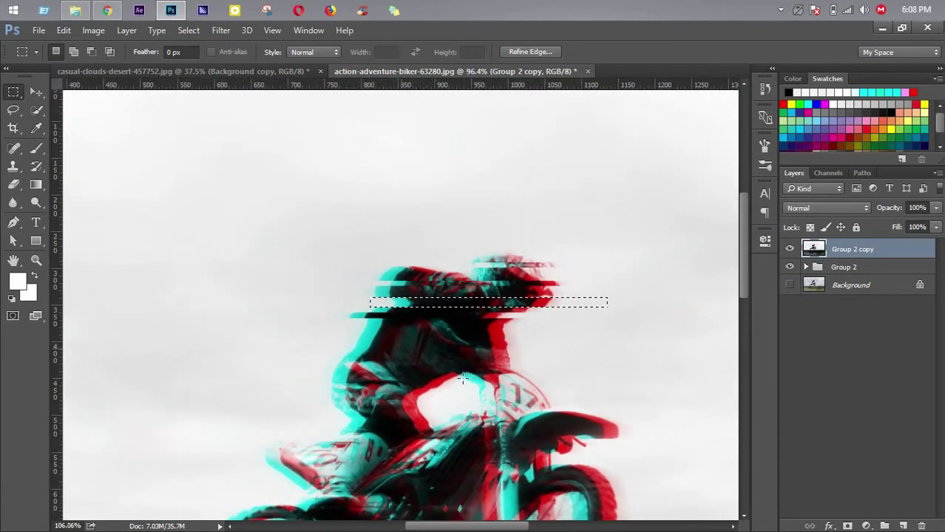
scroll(398, 339, up, 4)
- Shift strips across the torso (about 22 px right), lower rider (left), and waist (right)
drag(274, 326, 666, 339)
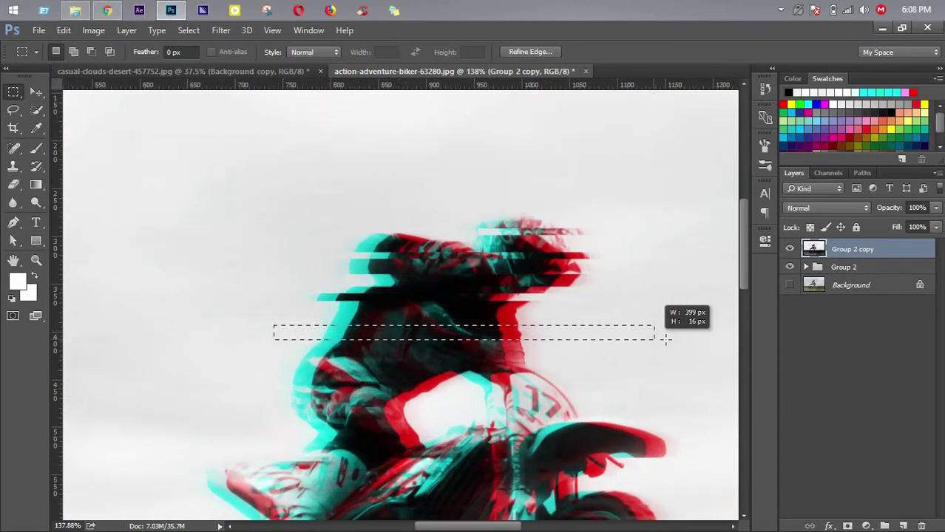
click(588, 341)
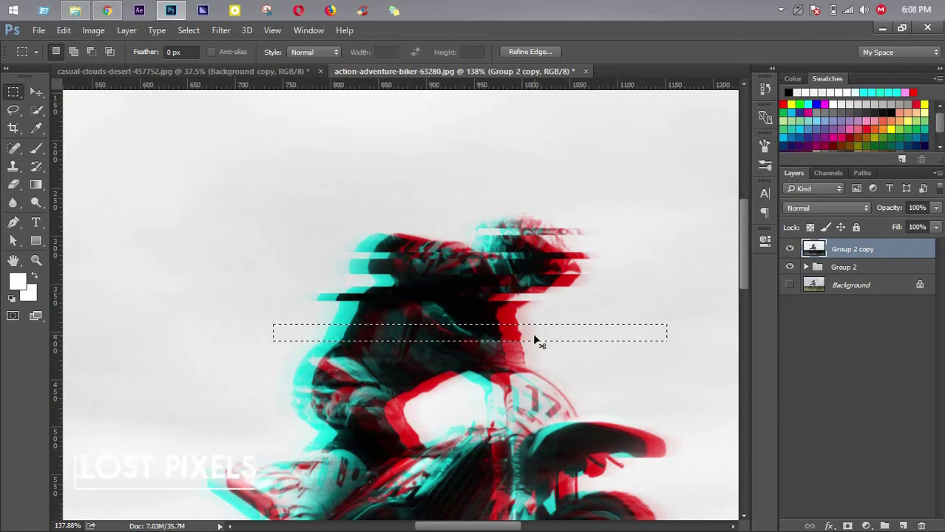
drag(537, 341, 552, 344)
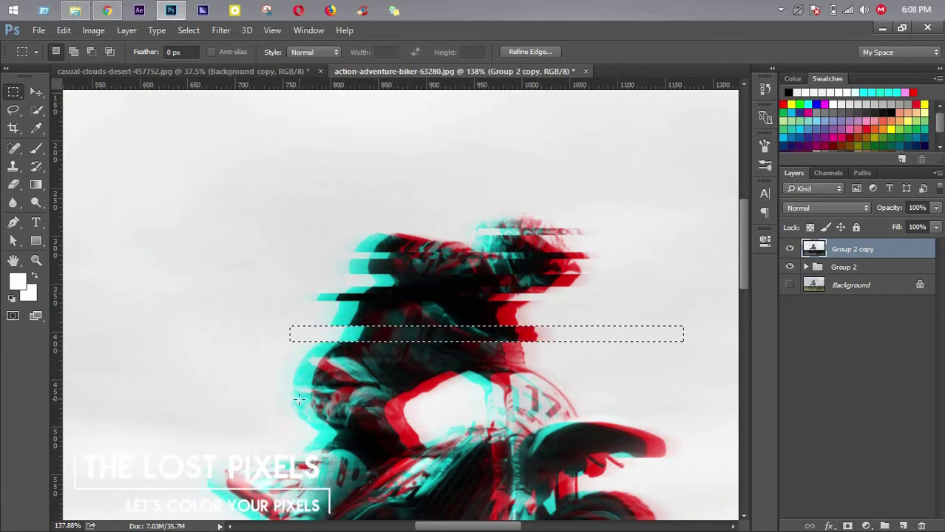
mouse_move(244, 357)
mouse_down()
mouse_move(639, 372)
mouse_move(623, 372)
mouse_up()
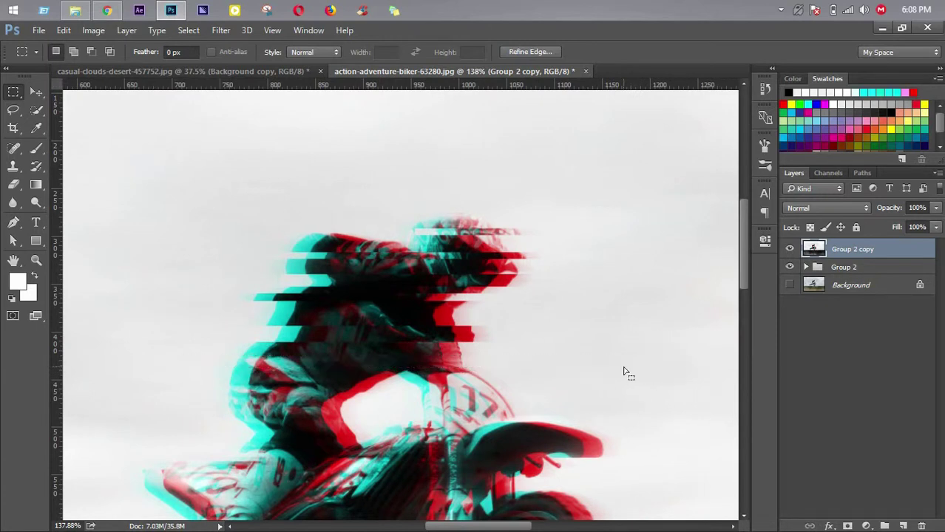
drag(441, 368, 427, 370)
drag(162, 391, 668, 395)
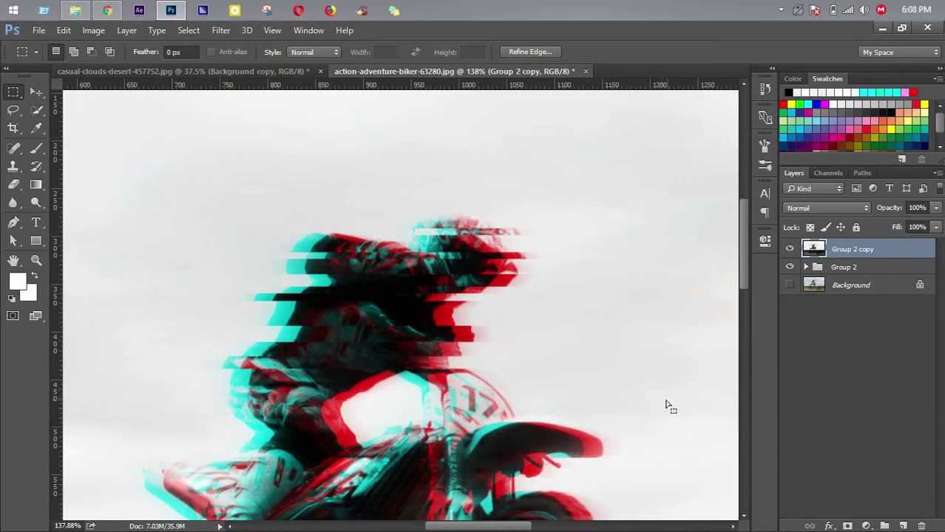
drag(531, 401, 539, 401)
drag(746, 262, 749, 294)
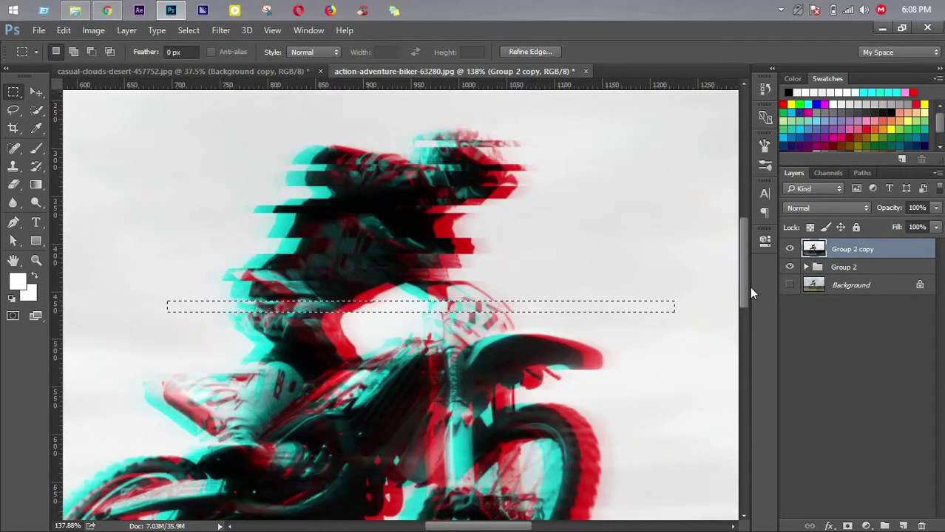
- Offset strips across the handlebars (about 26 px right), engine (left), and wheels (about 7 px right)
drag(126, 260, 711, 271)
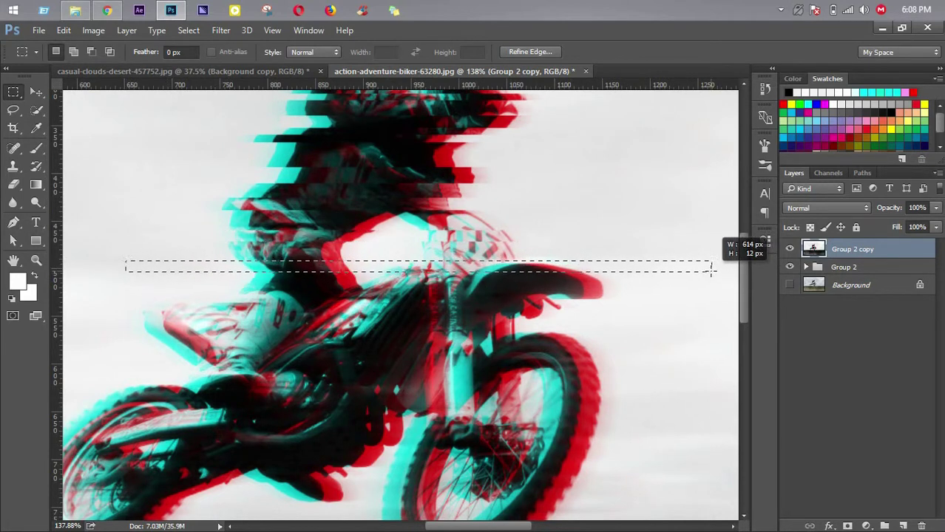
mouse_move(585, 274)
mouse_down()
mouse_move(607, 275)
mouse_move(114, 315)
mouse_move(94, 302)
mouse_up()
drag(460, 298, 470, 297)
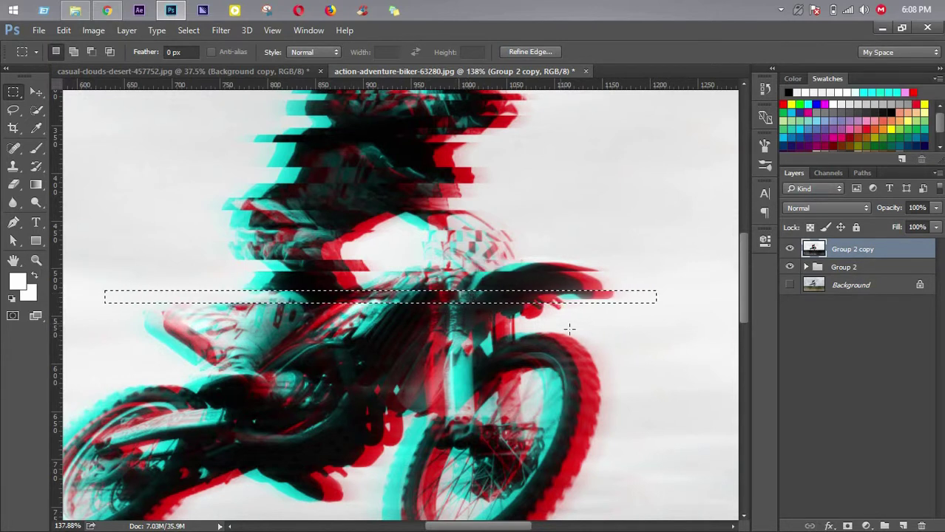
drag(619, 362, 67, 346)
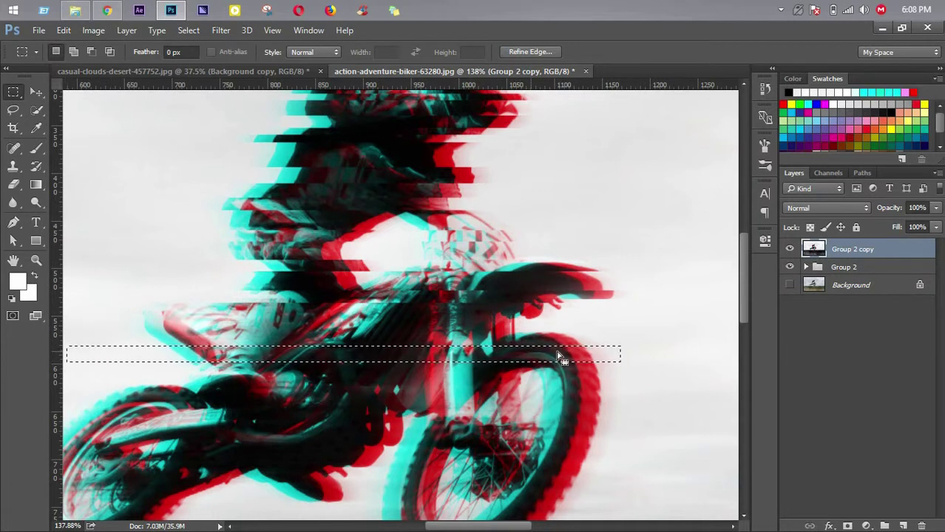
drag(590, 357, 579, 356)
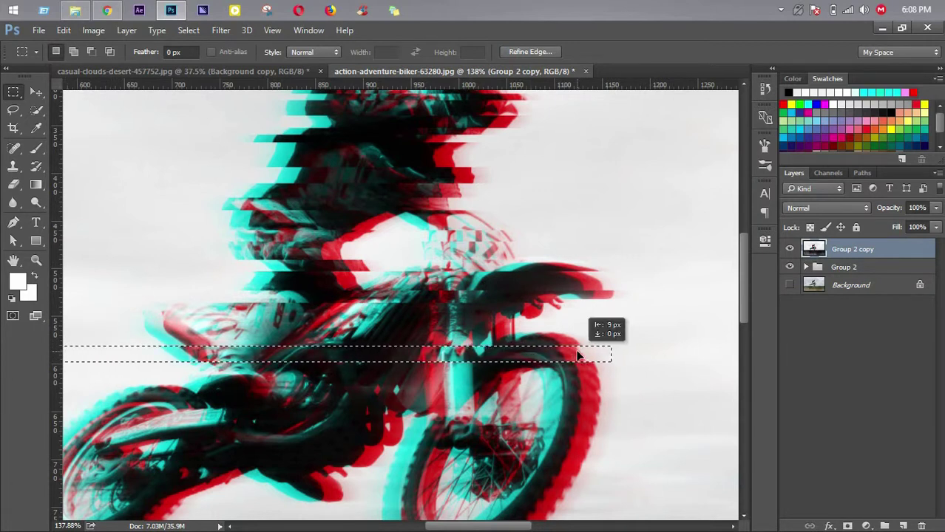
drag(662, 386, 72, 393)
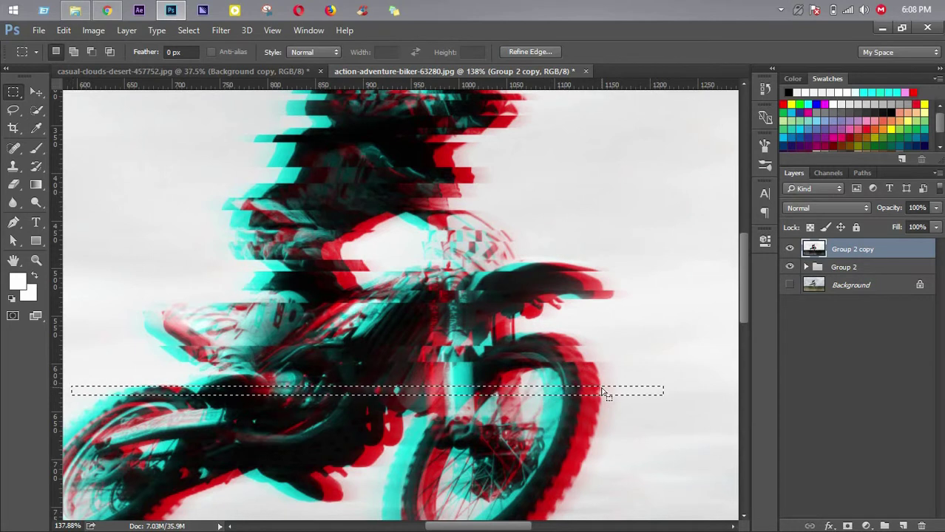
drag(610, 392, 615, 392)
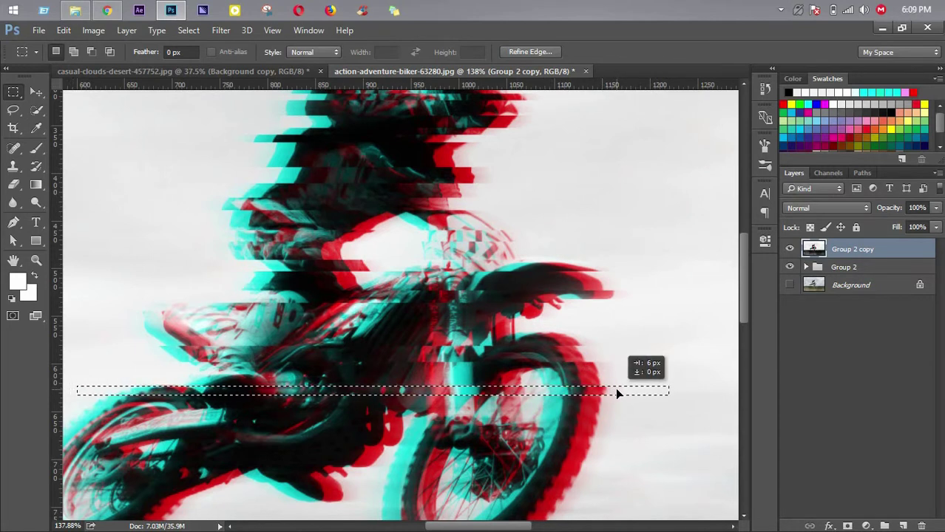
drag(745, 281, 746, 323)
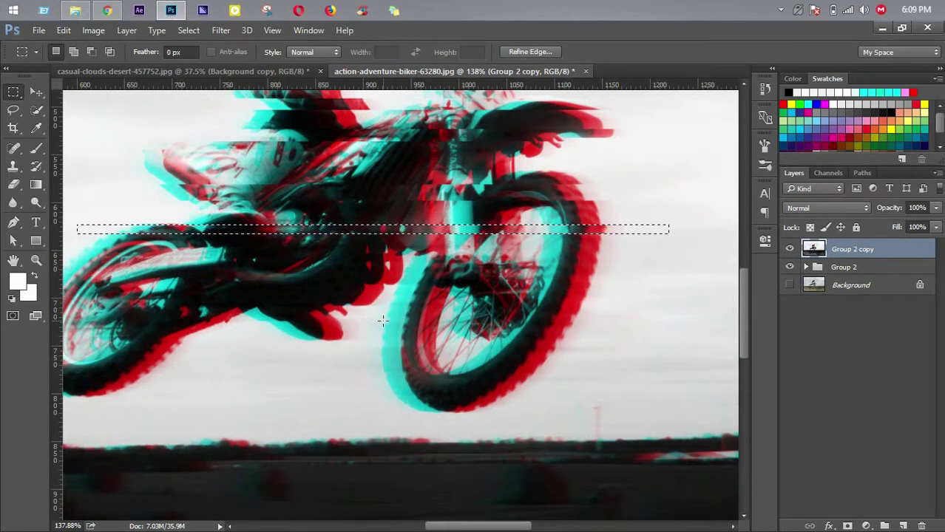
- Shift a front-wheel strip about 20 px right and a strip below the front wheel slightly right
mouse_move(358, 318)
mouse_down()
mouse_move(672, 319)
mouse_move(673, 328)
mouse_up()
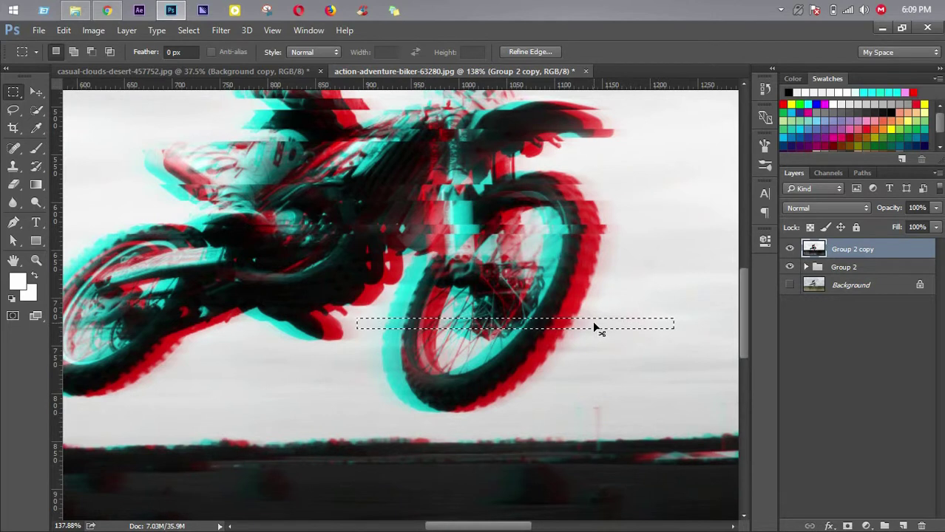
drag(596, 328, 611, 328)
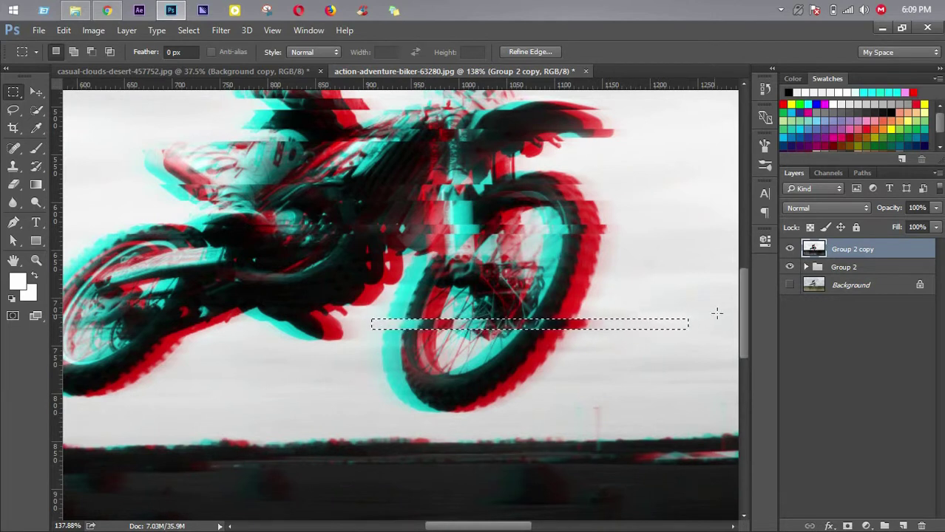
scroll(744, 319, down, 1)
mouse_move(361, 338)
mouse_down()
mouse_move(592, 346)
mouse_move(557, 345)
mouse_up()
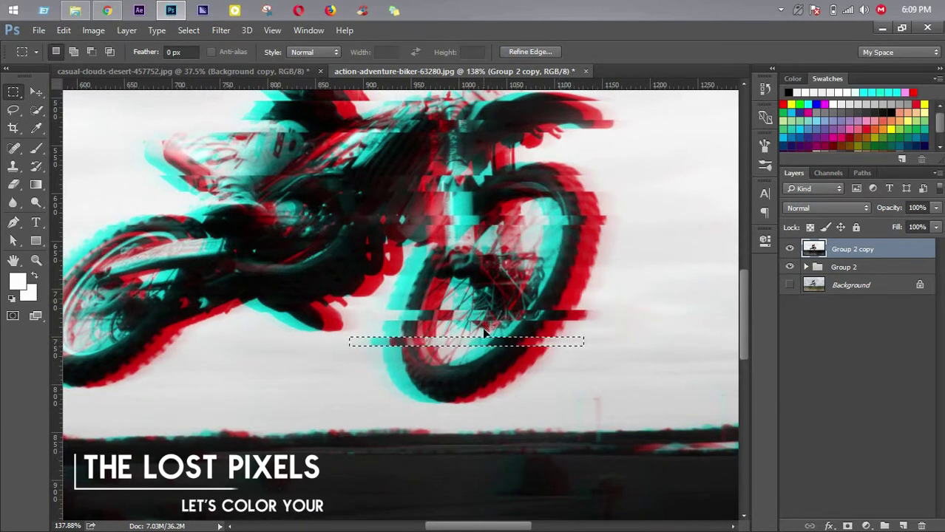
drag(343, 368, 622, 382)
mouse_move(540, 381)
mouse_down()
mouse_move(549, 381)
mouse_move(353, 405)
mouse_up()
drag(474, 406, 466, 404)
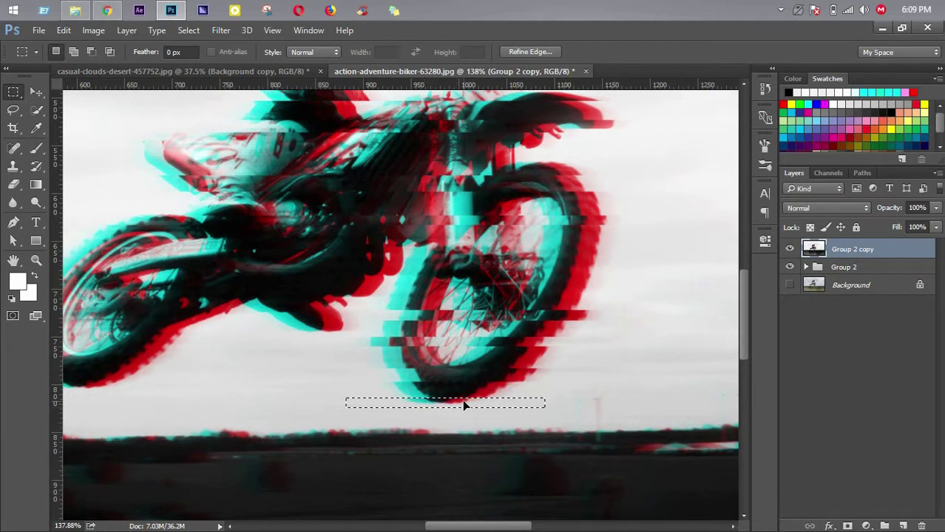
- Slide another front-wheel strip about 13 px left and mark strips across the upper wheel and bike middle
drag(385, 280, 679, 299)
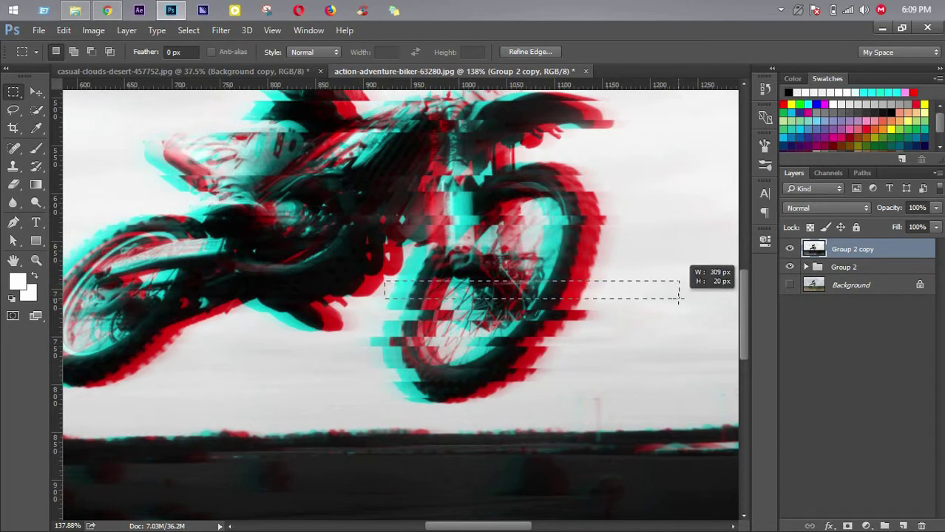
drag(678, 299, 659, 292)
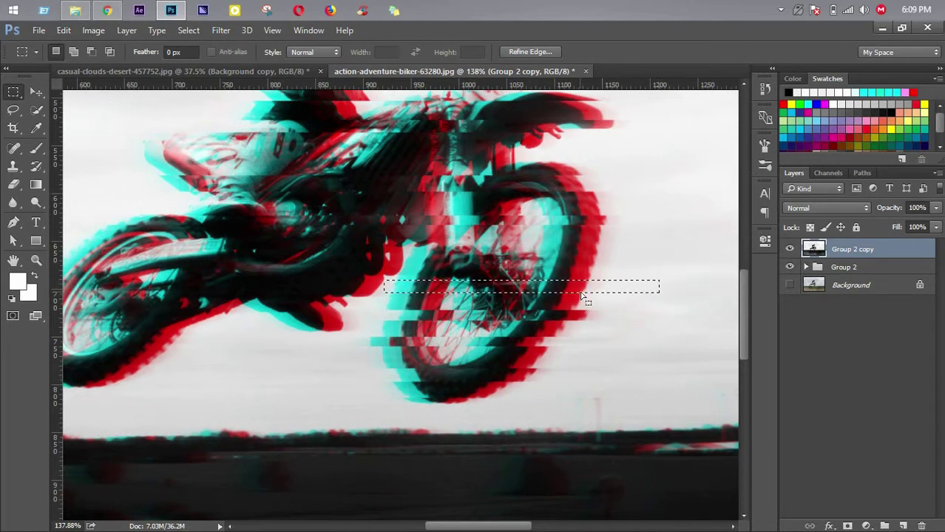
drag(569, 293, 560, 292)
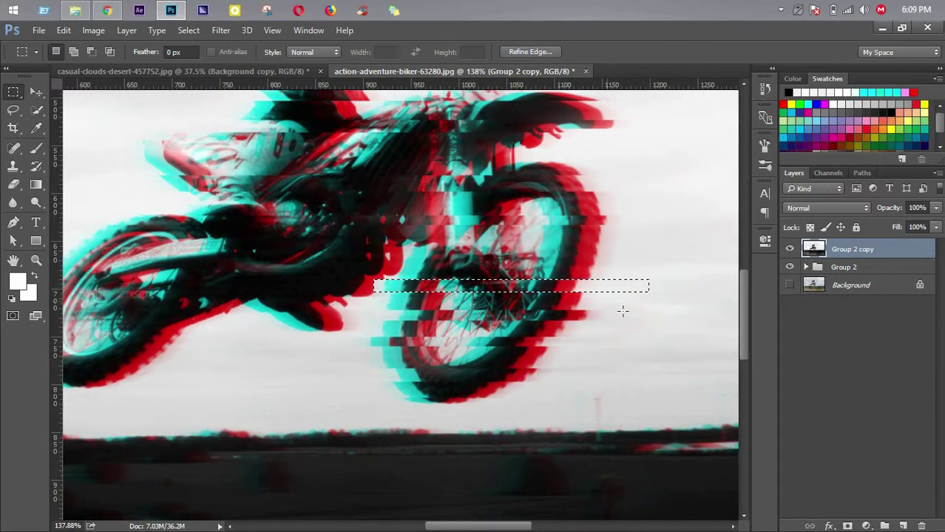
mouse_move(597, 250)
mouse_down()
mouse_move(647, 264)
mouse_move(604, 257)
mouse_up()
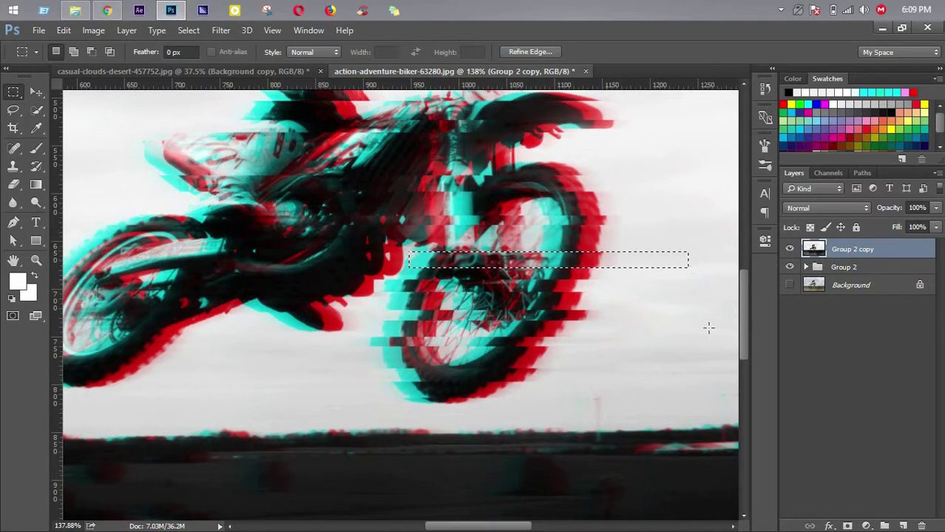
drag(491, 527, 471, 520)
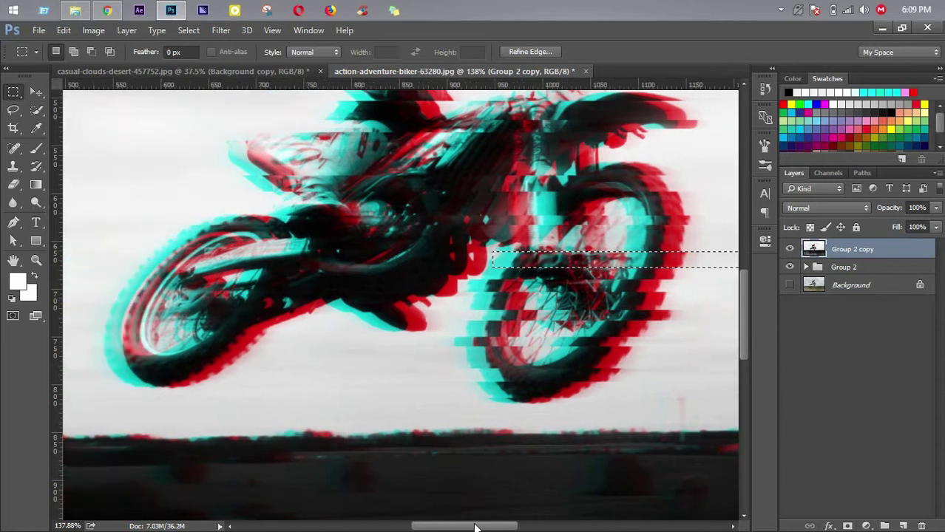
mouse_move(116, 214)
mouse_down()
mouse_move(572, 222)
mouse_move(506, 222)
mouse_up()
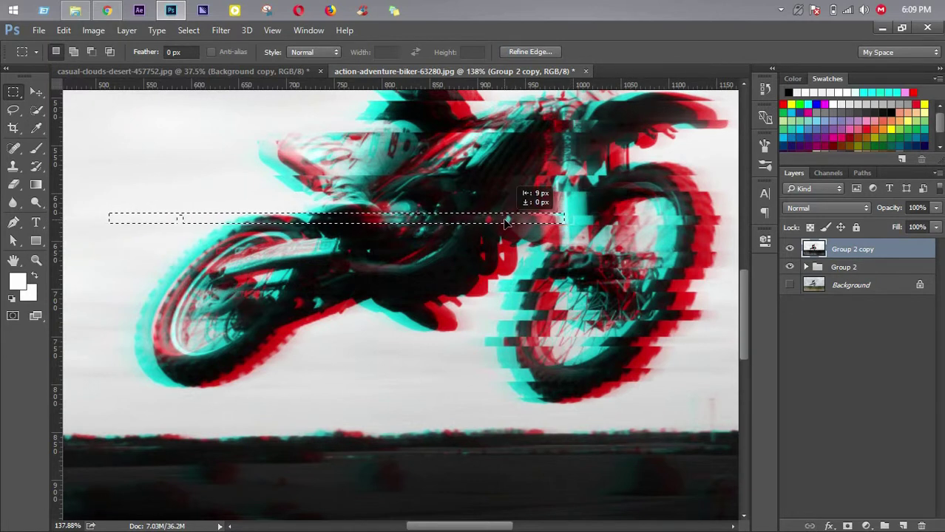
- Offset thin strips through the rear wheel and frame, about 15 px right and 7 px left, then deselect
drag(158, 242, 551, 249)
drag(400, 250, 415, 252)
drag(424, 300, 534, 268)
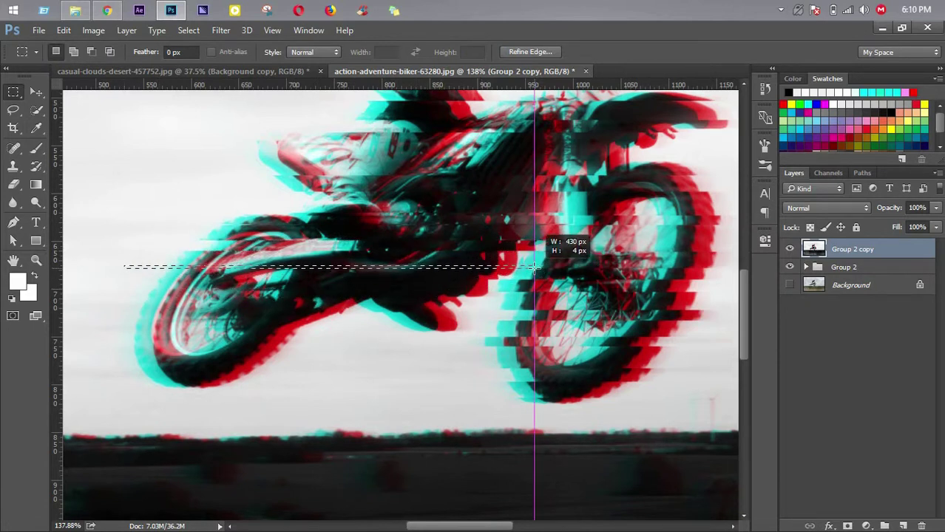
drag(534, 268, 500, 273)
drag(117, 294, 498, 295)
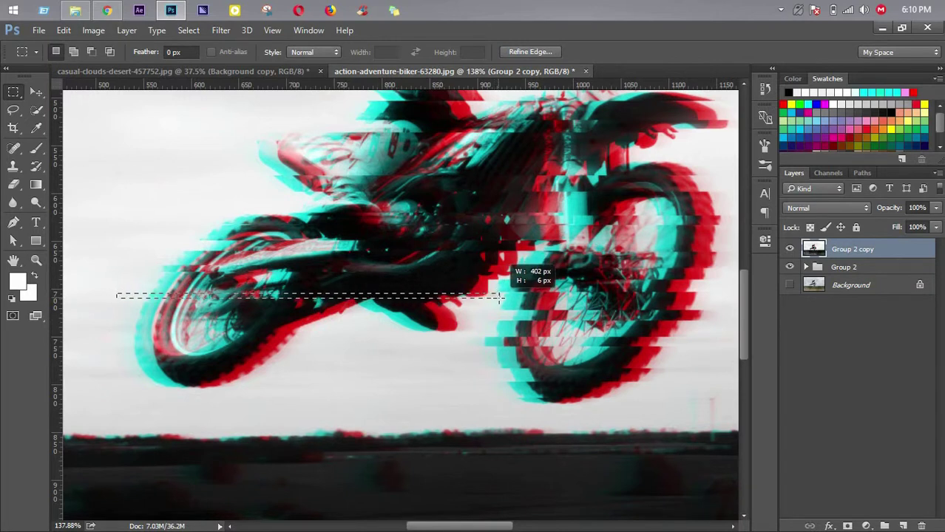
drag(498, 296, 480, 298)
mouse_move(114, 316)
mouse_down()
mouse_move(344, 325)
mouse_move(102, 363)
mouse_up()
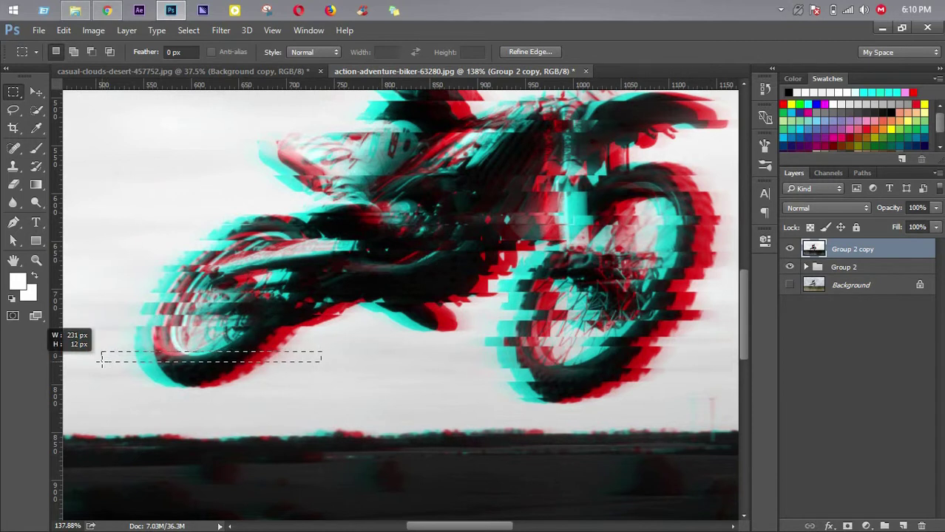
mouse_move(204, 365)
mouse_down()
mouse_move(242, 388)
mouse_move(211, 388)
mouse_up()
click(239, 400)
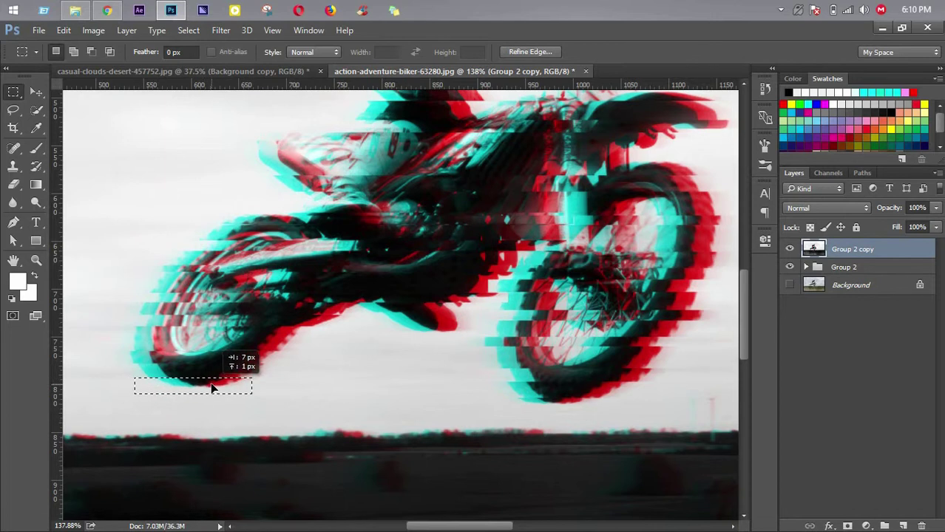
- Wrap Group 2 and Group 2 copy together into a new Group 3
scroll(364, 360, down, 1)
scroll(364, 360, down, 2)
scroll(363, 360, down, 1)
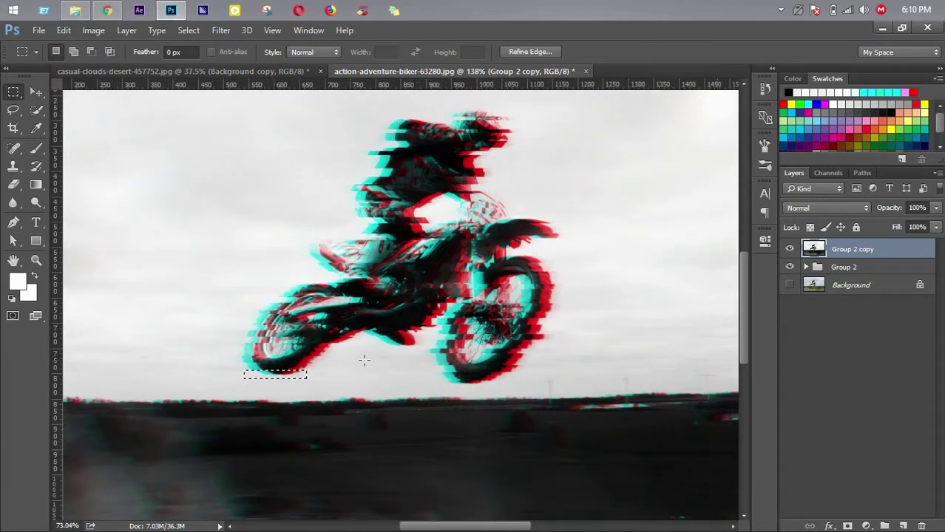
scroll(363, 360, down, 1)
scroll(363, 360, down, 1)
scroll(364, 360, down, 1)
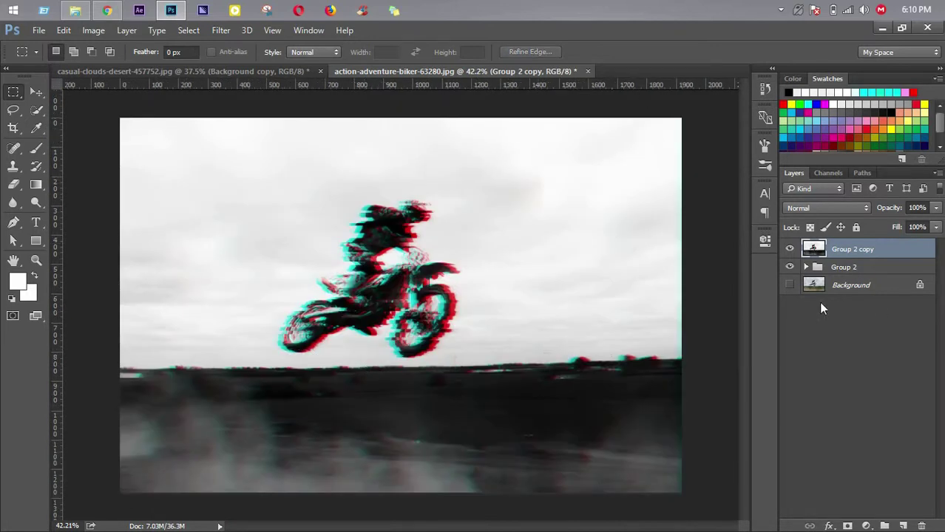
shift+click(858, 268)
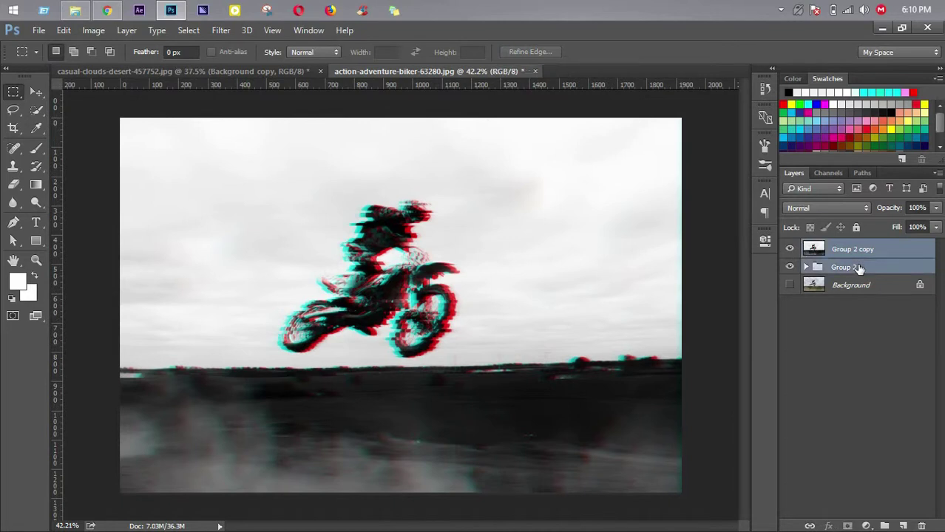
drag(852, 249, 884, 525)
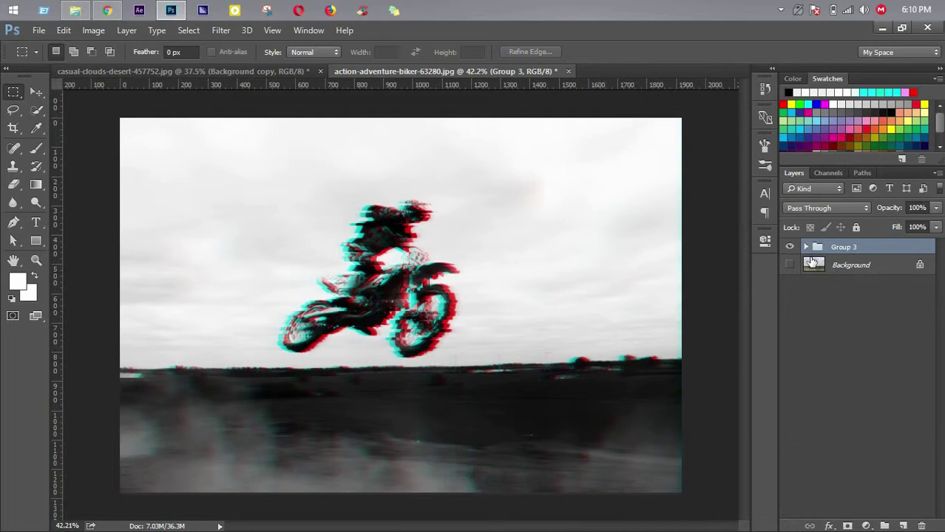
- Duplicate Group 3 and merge the copy into a single layer
key(ctrl+j)
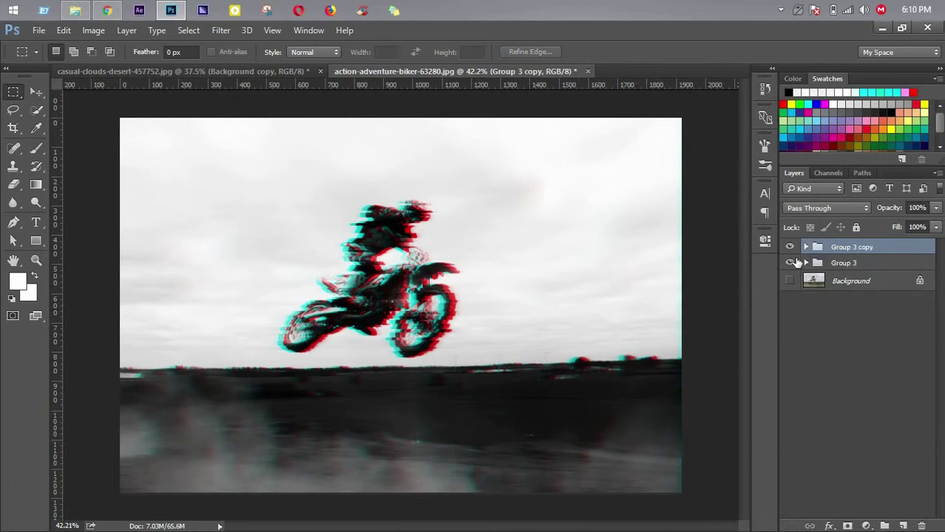
right_click(860, 252)
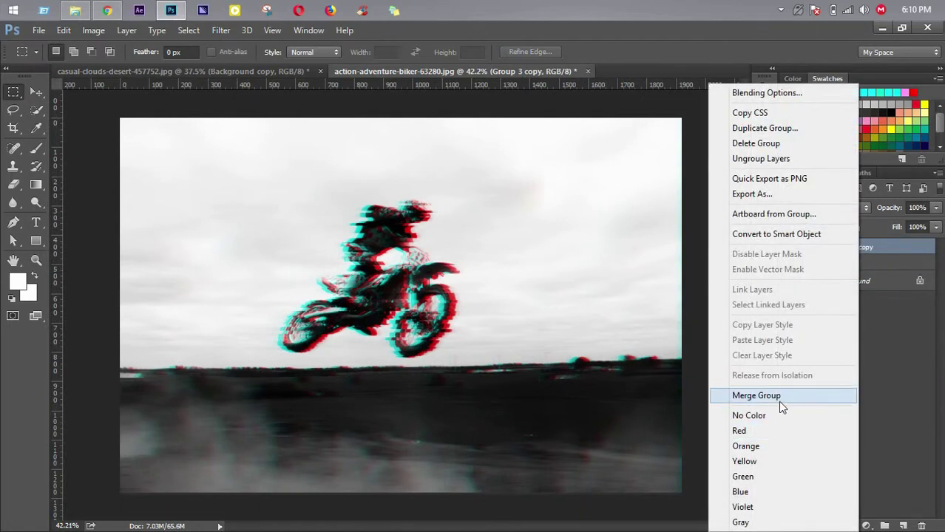
click(778, 396)
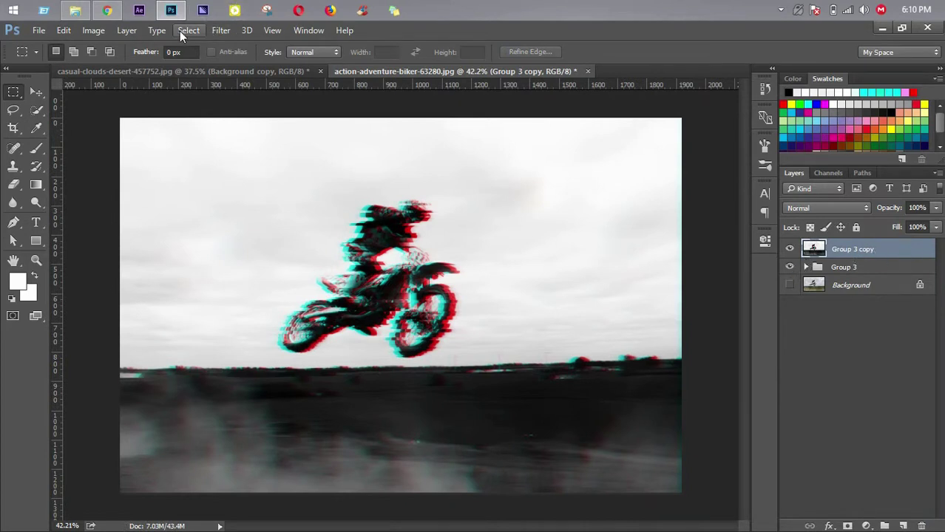
- Apply a Motion Blur with 59-pixel distance to the merged Group 3 copy
click(132, 30)
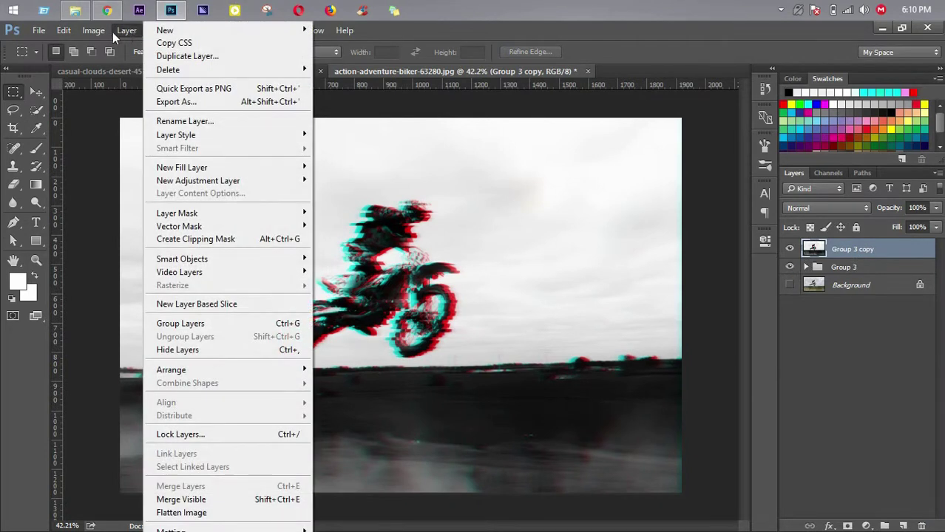
click(224, 47)
click(221, 30)
mouse_move(229, 183)
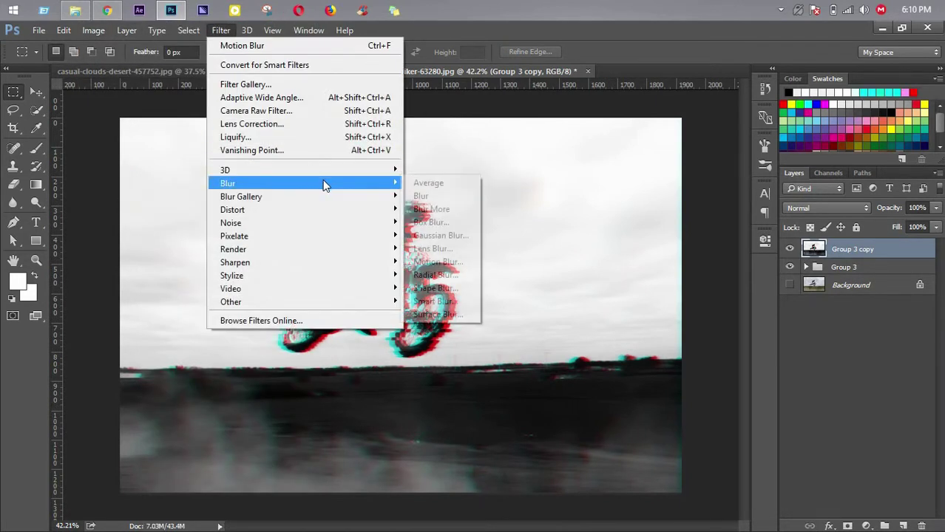
click(443, 263)
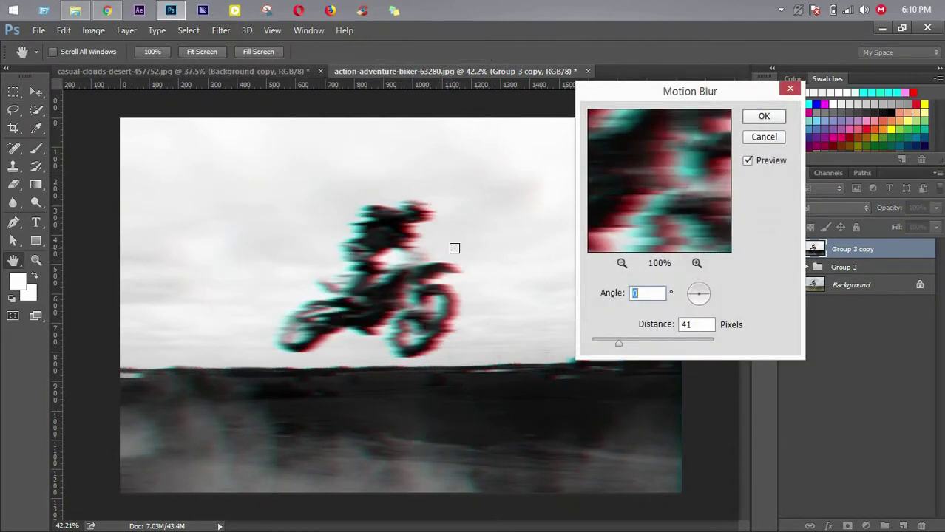
drag(614, 343, 638, 350)
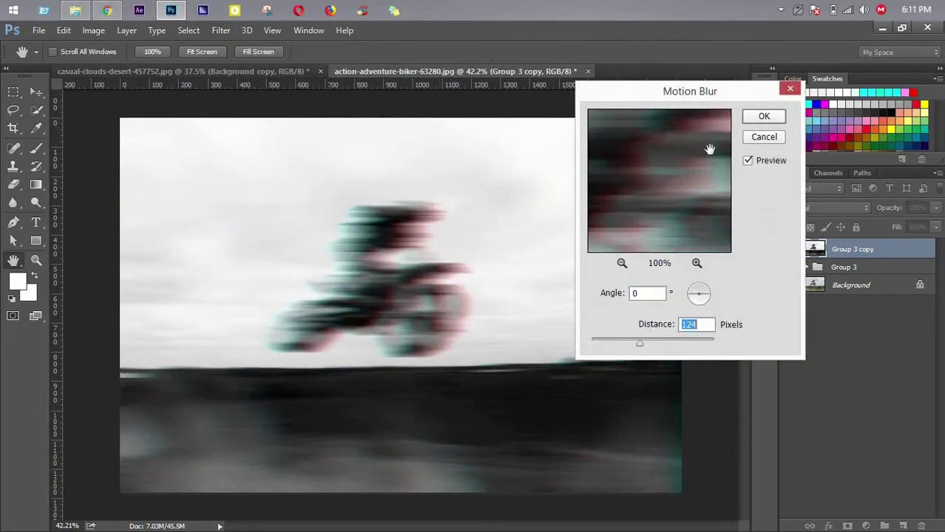
drag(639, 342, 626, 343)
click(761, 119)
- Set Group 3 copy's blend mode to Overlay, then hide the layer
click(836, 208)
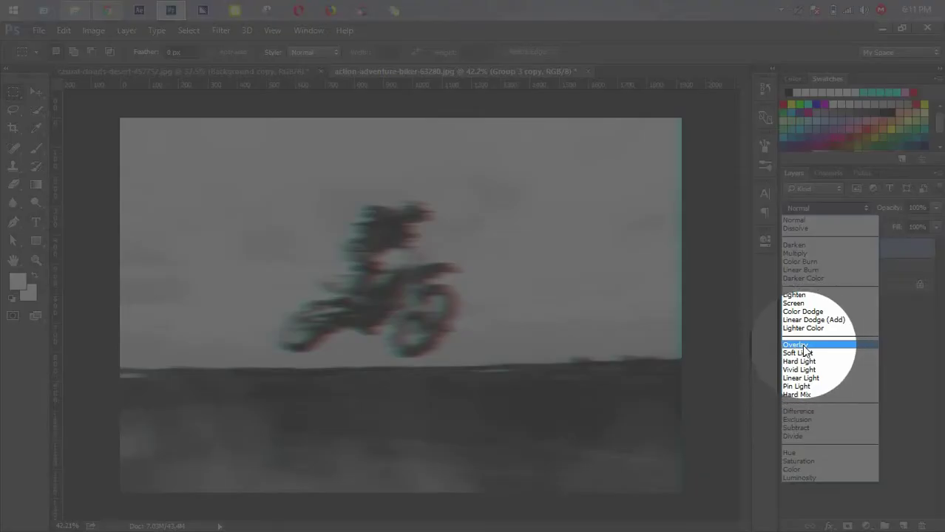
click(802, 346)
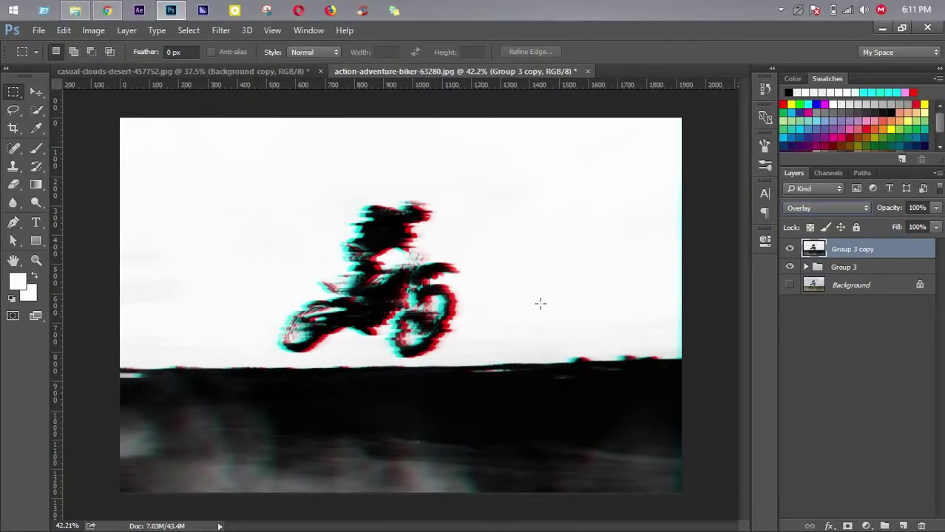
click(791, 251)
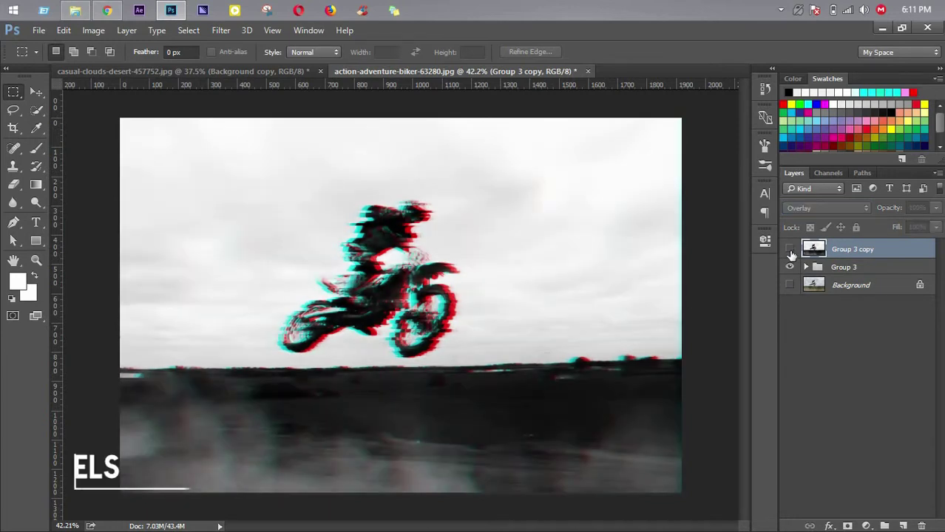
click(790, 251)
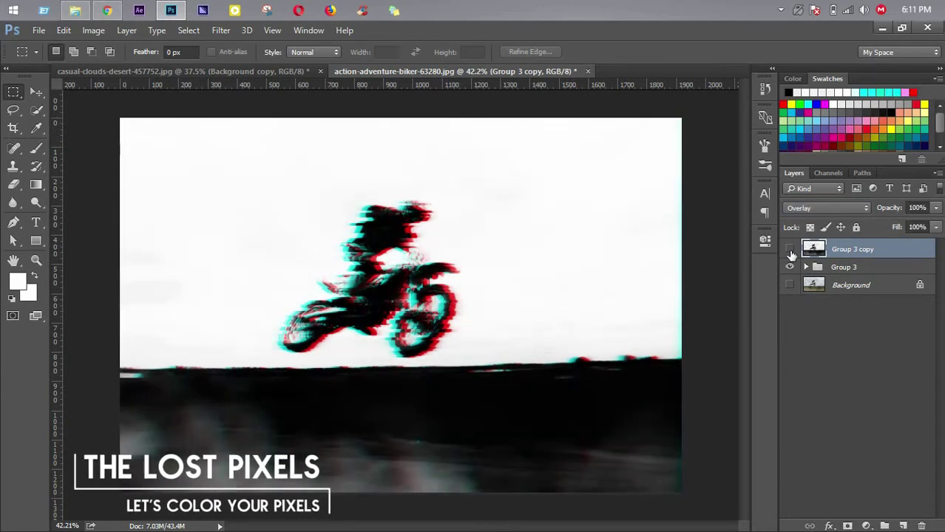
click(790, 250)
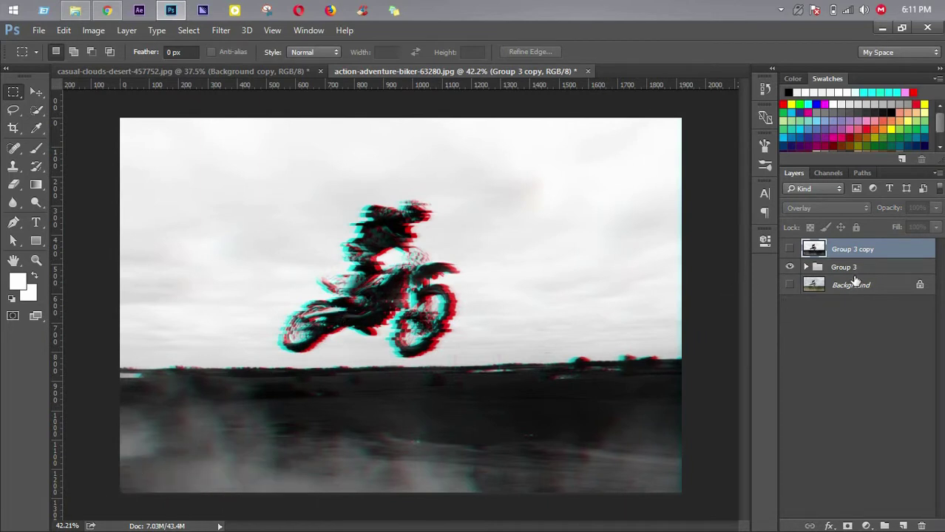
- Delete the blurred Group 3 copy layer
key(Delete)
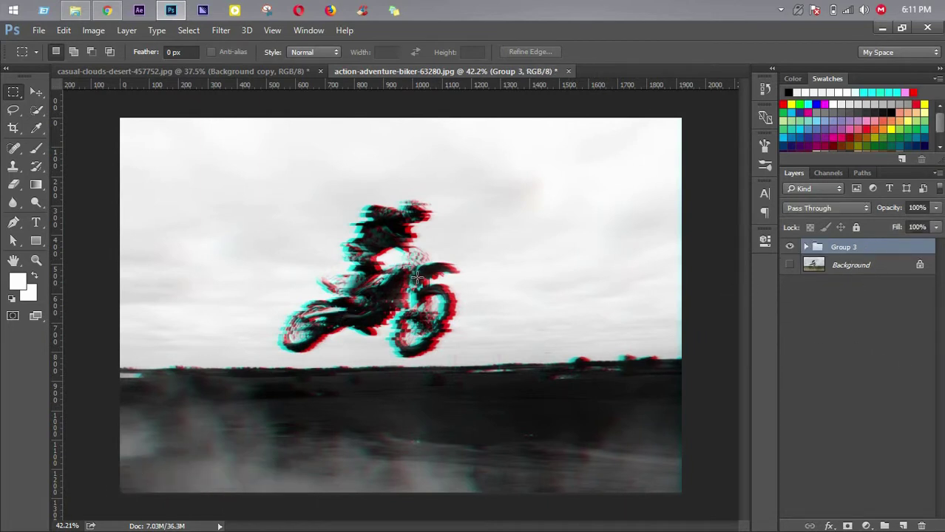